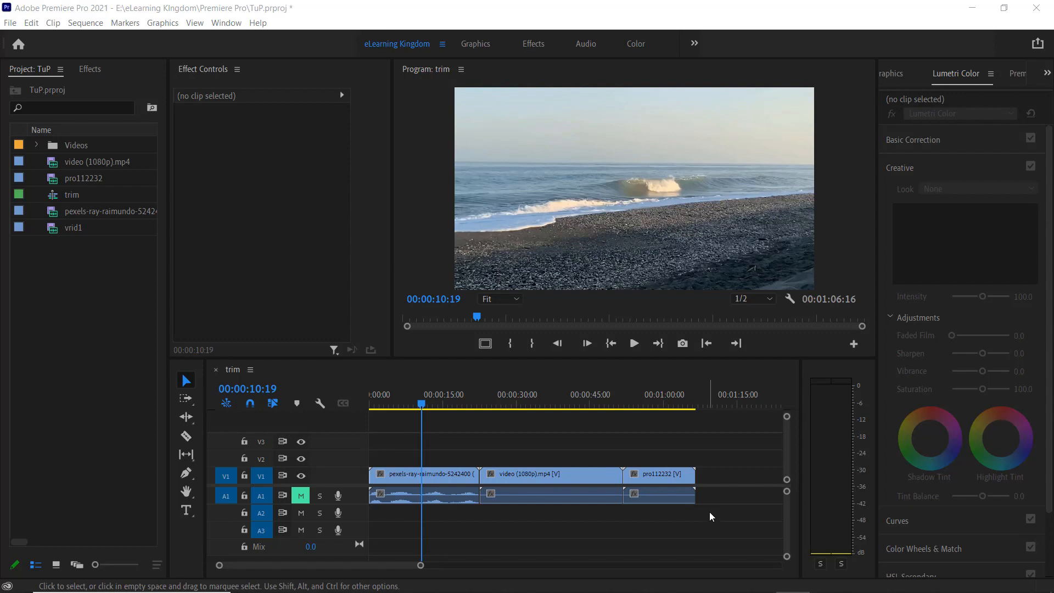
pyautogui.moveTo(711, 519); pyautogui.dragTo(423, 466)
pyautogui.moveTo(420, 404); pyautogui.dragTo(427, 450)
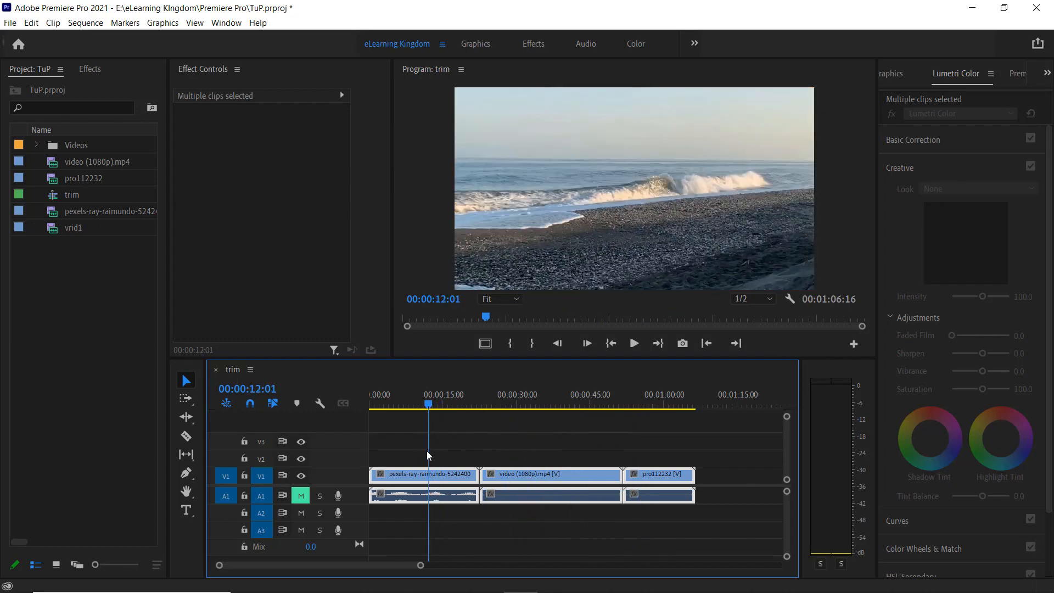
pyautogui.click(440, 456)
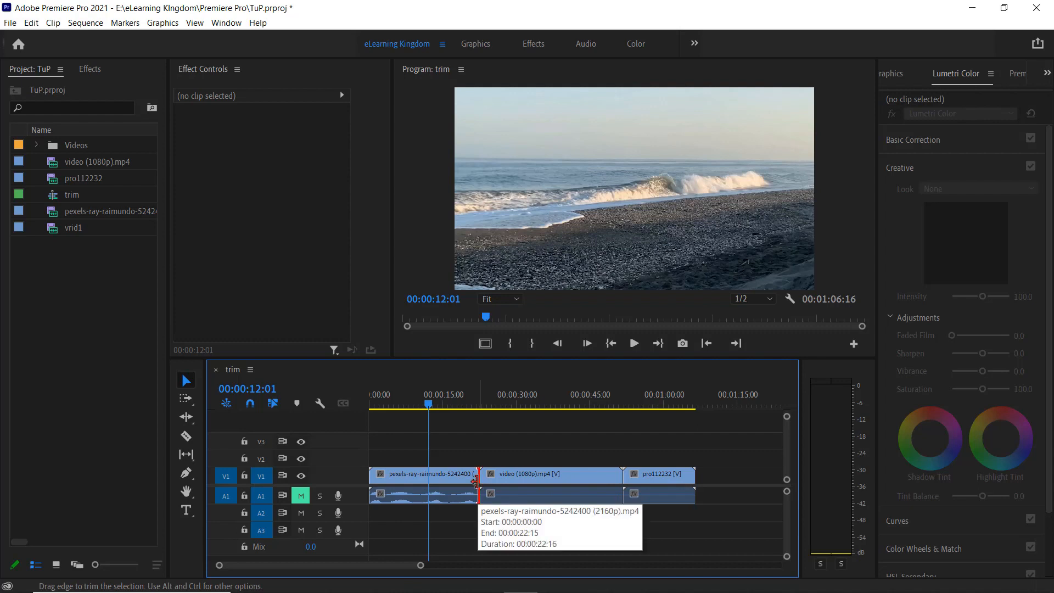
# Trim the ends of the pexels-ray-raimundo and video (1080p).mp4 clips and the start of the pro112232 clip inward
pyautogui.moveTo(475, 482); pyautogui.dragTo(457, 483)
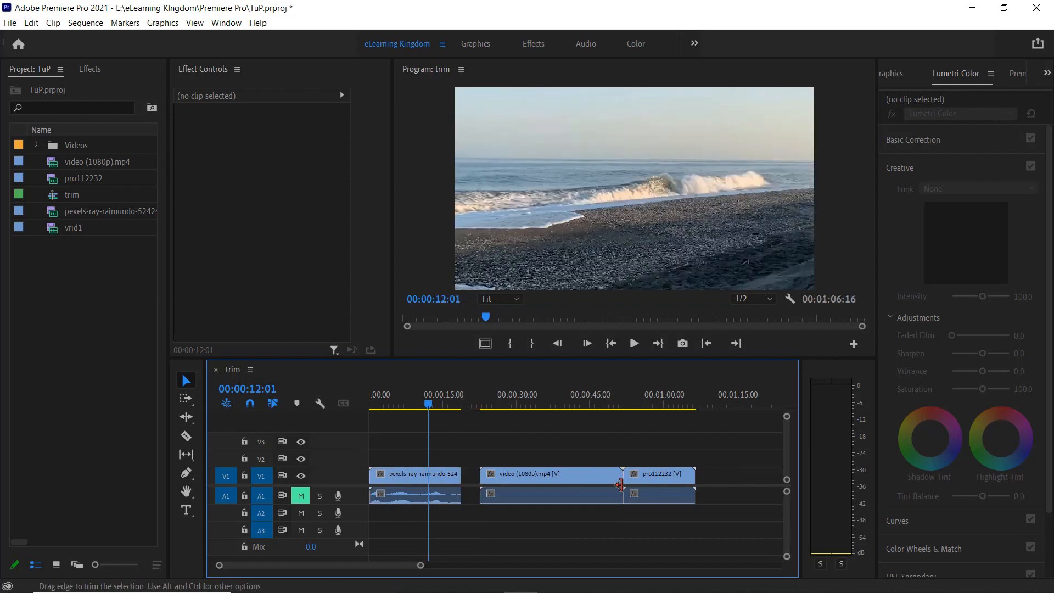
pyautogui.moveTo(620, 485); pyautogui.dragTo(592, 484)
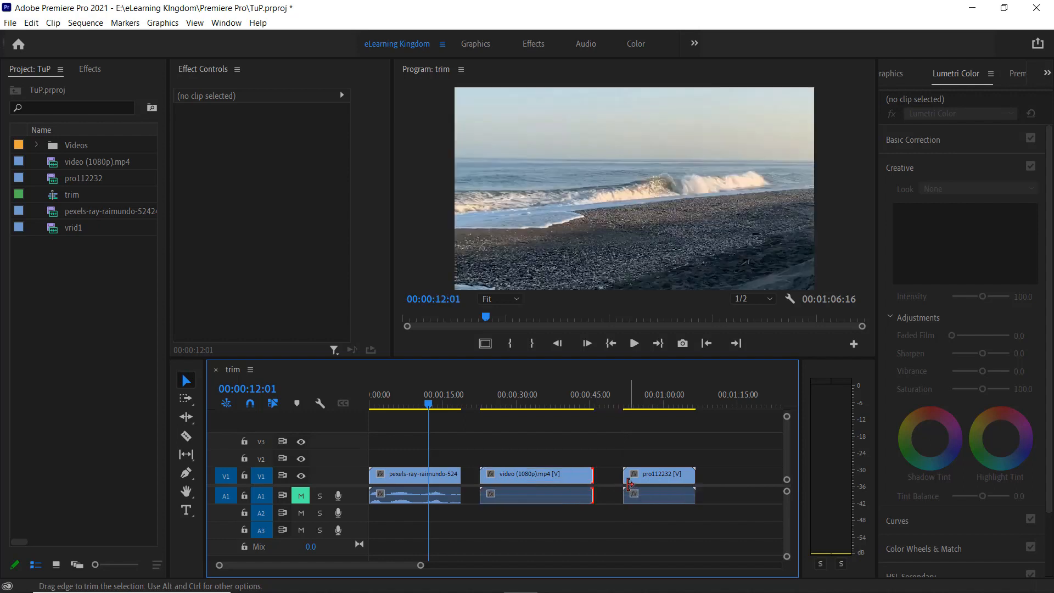
pyautogui.click(630, 483)
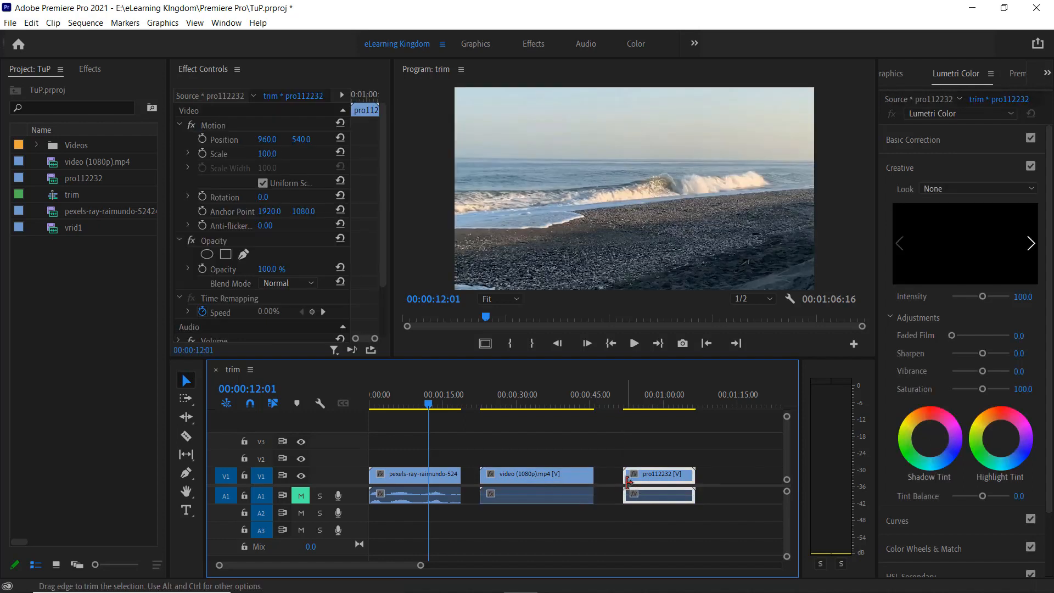
pyautogui.moveTo(628, 483); pyautogui.dragTo(643, 483)
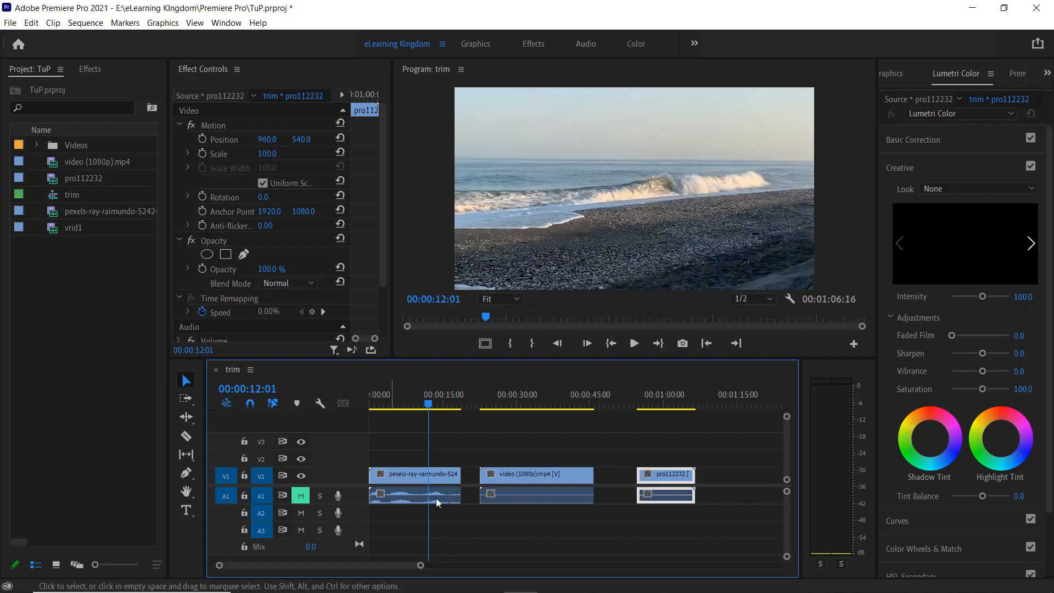
# Ripple-delete the two gaps between the trimmed clips
pyautogui.click(468, 481)
pyautogui.rightClick(468, 482)
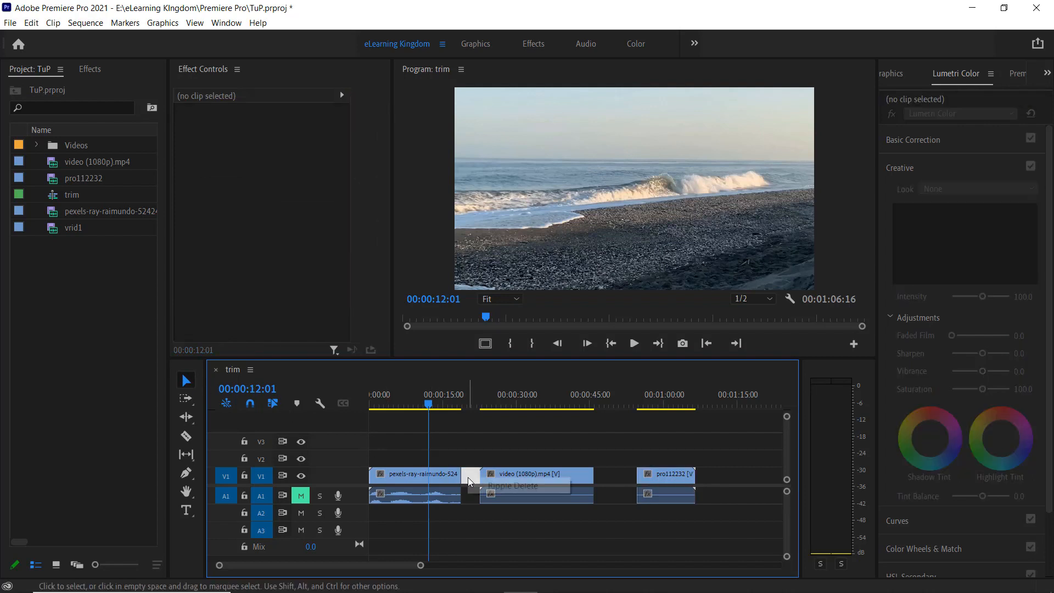
pyautogui.click(513, 486)
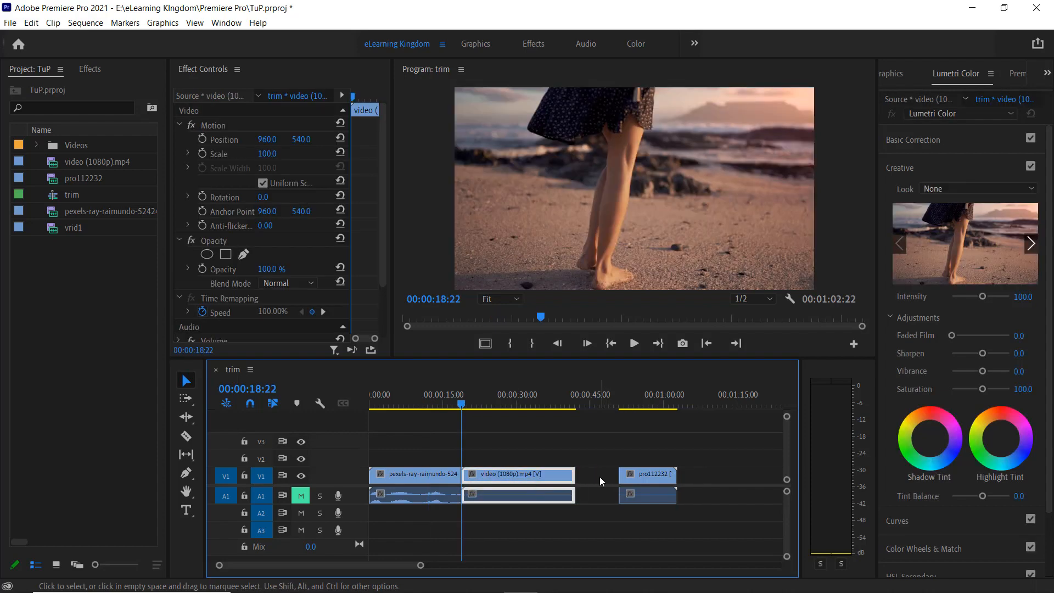
pyautogui.click(599, 477)
pyautogui.rightClick(599, 476)
pyautogui.click(623, 485)
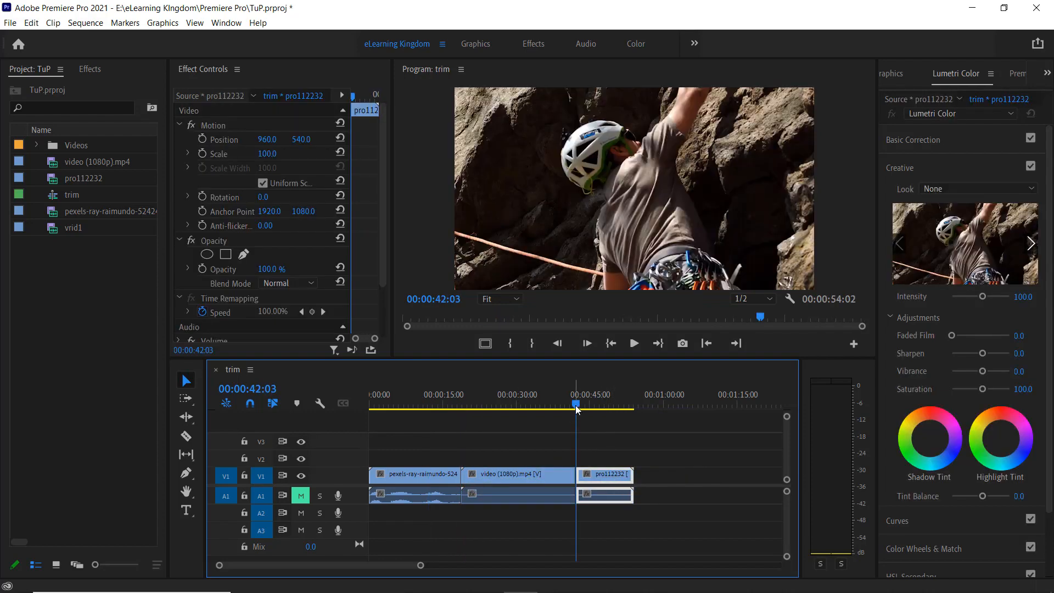
# Move the playhead to 00:00:16:02 and undo the gap deletions and clip trims
pyautogui.moveTo(576, 406); pyautogui.dragTo(448, 436)
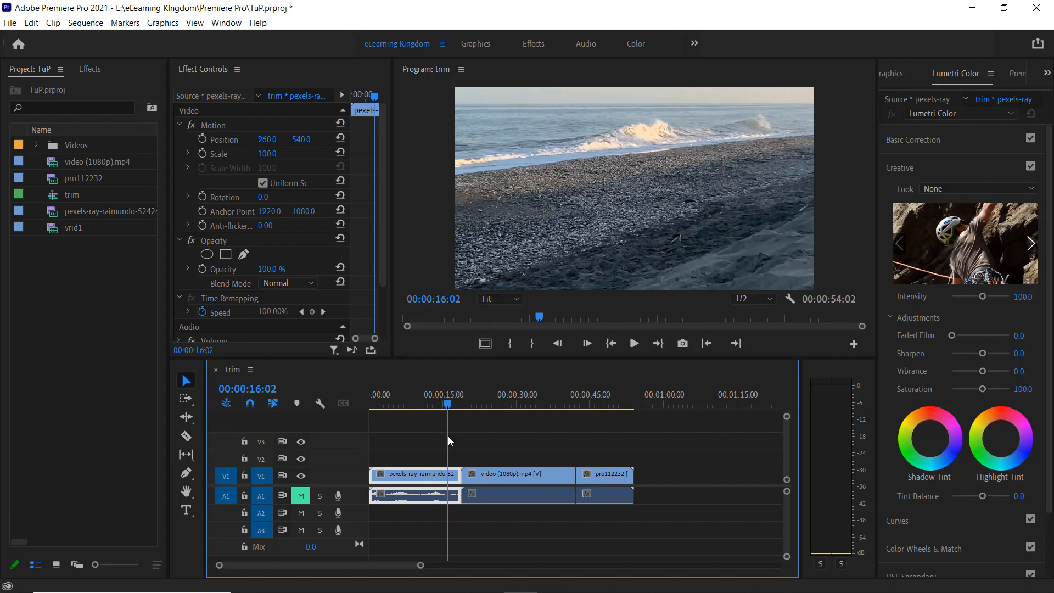
pyautogui.hotkey('ctrl', 'z')
pyautogui.hotkey('ctrl', 'z')
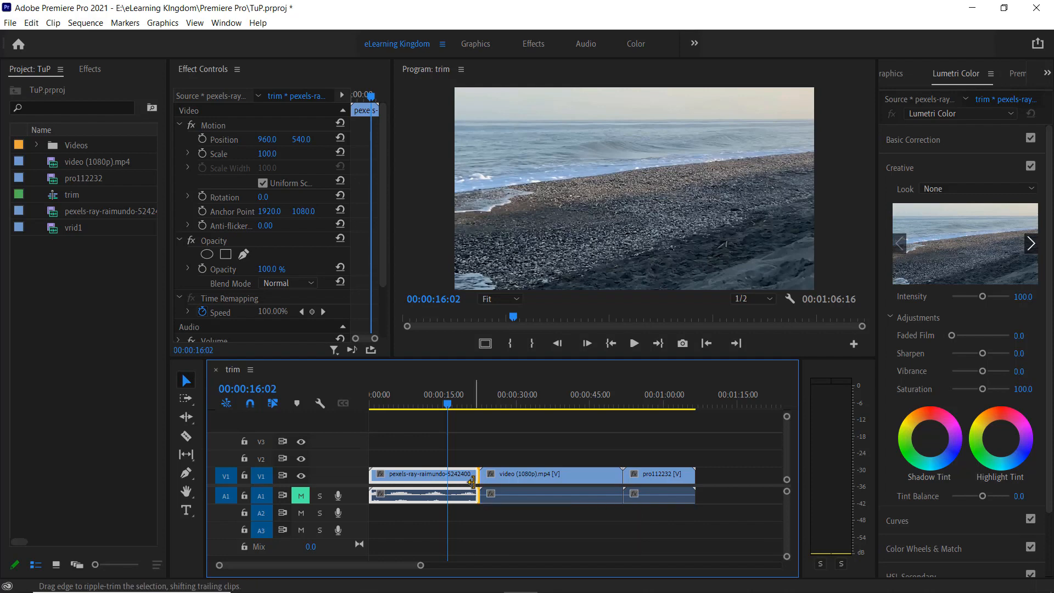
# Ripple-trim the end of the pexels-ray-raimundo clip and both ends of the video (1080p).mp4 clip
pyautogui.moveTo(471, 481); pyautogui.dragTo(447, 484)
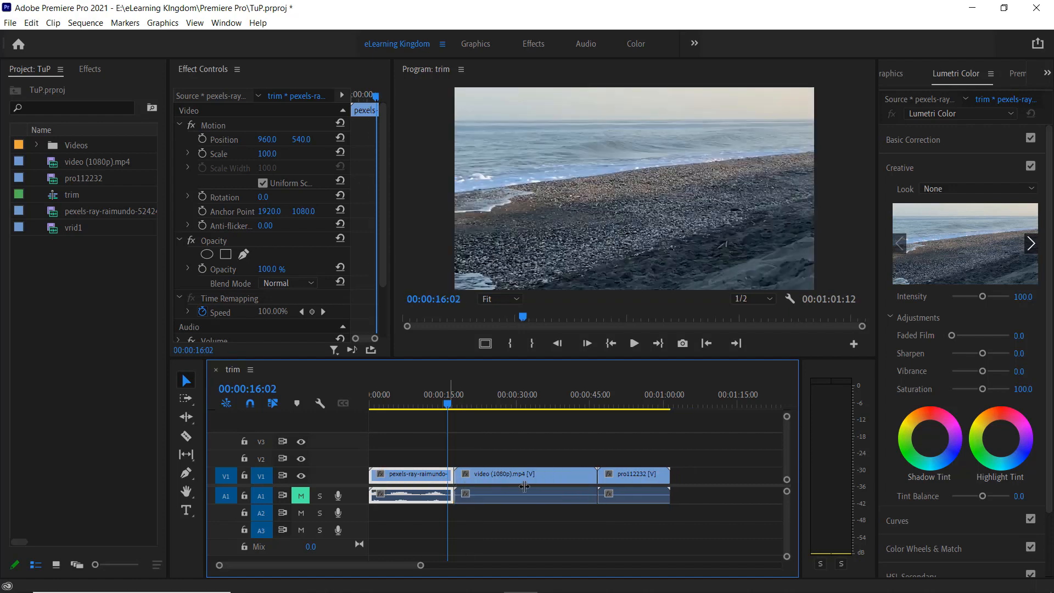
pyautogui.click(461, 485)
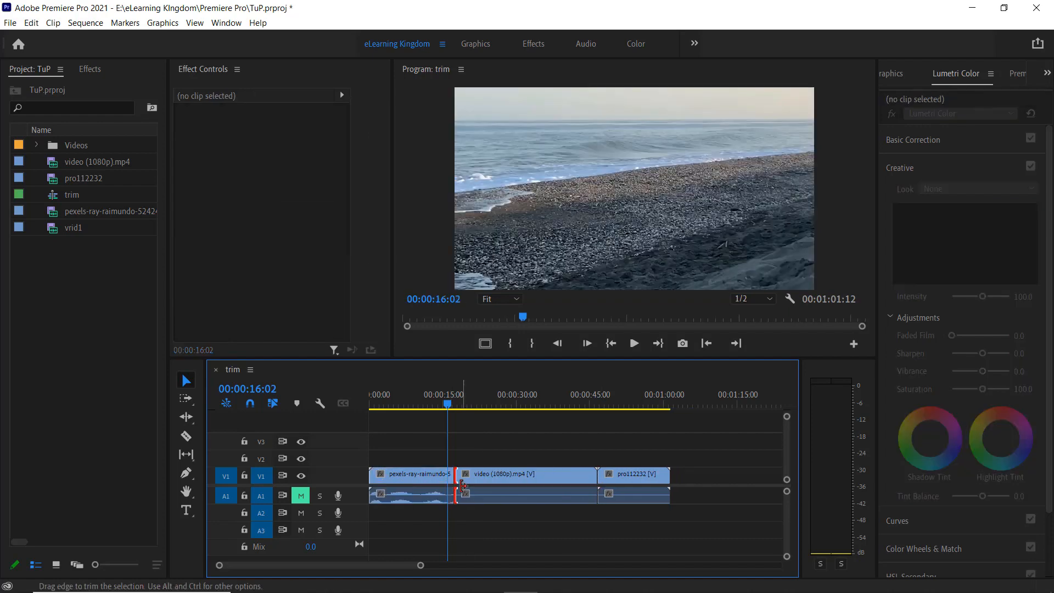
pyautogui.moveTo(463, 485); pyautogui.dragTo(490, 488)
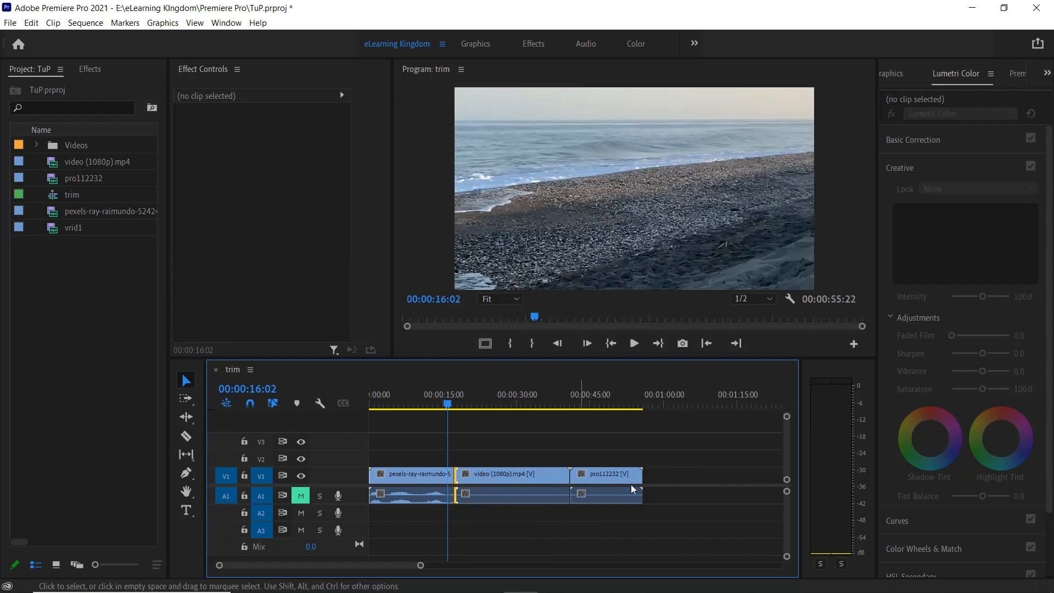
pyautogui.click(549, 487)
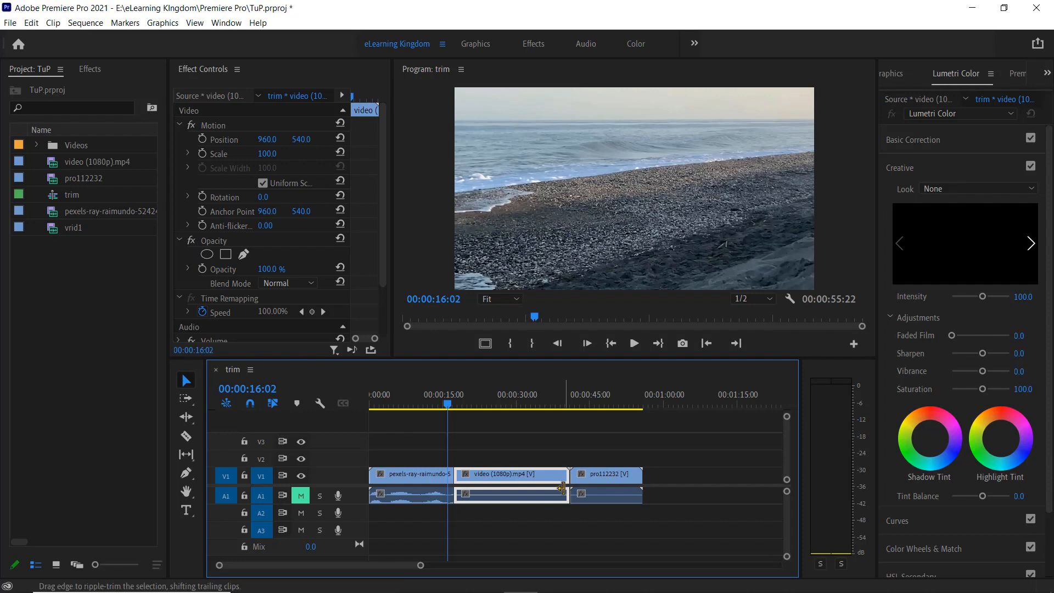
pyautogui.moveTo(556, 488); pyautogui.dragTo(521, 491)
pyautogui.moveTo(447, 404); pyautogui.dragTo(479, 432)
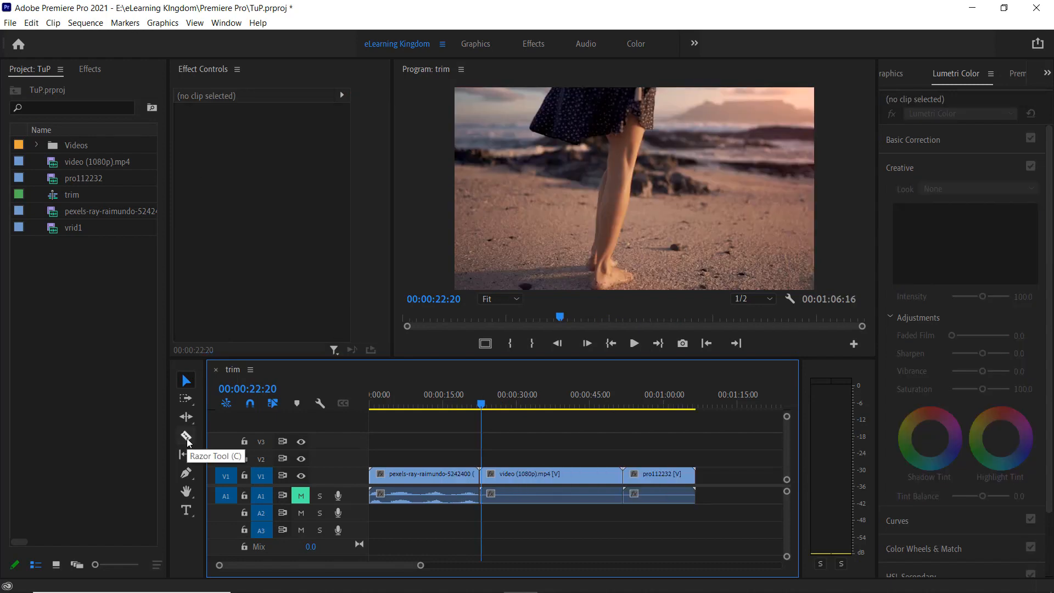
# Razor-cut the pexels-ray-raimundo clip at two points, video (1080p).mp4 at three points and pro112232 at one
pyautogui.click(187, 440)
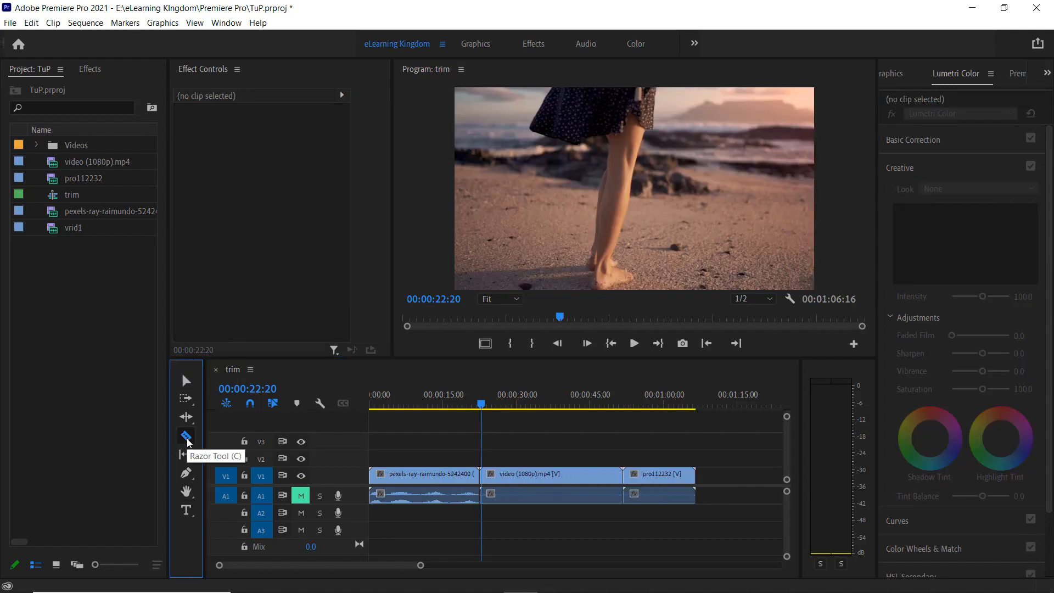
pyautogui.click(384, 476)
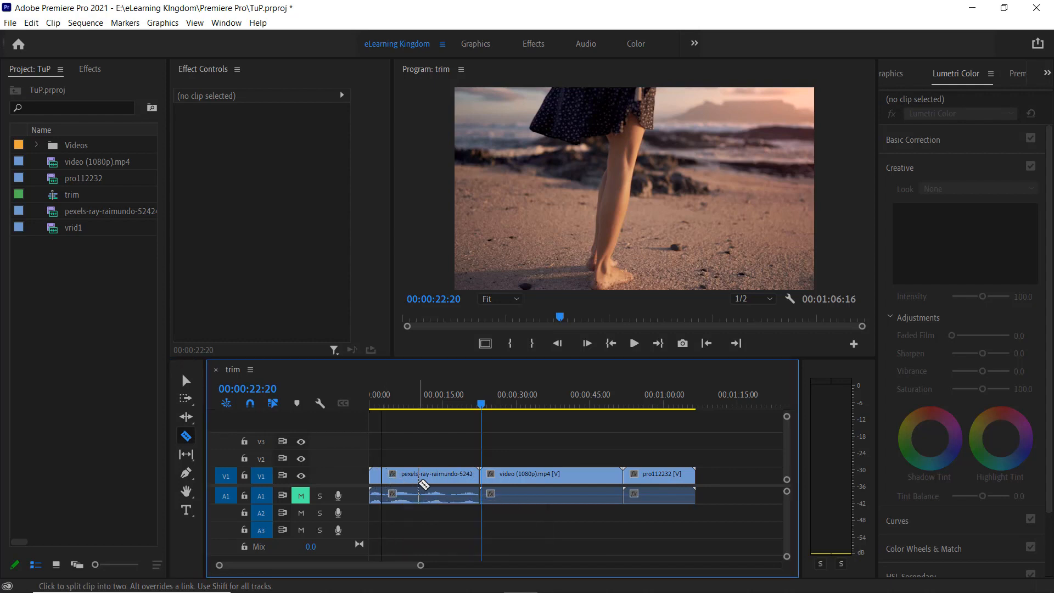
pyautogui.click(419, 477)
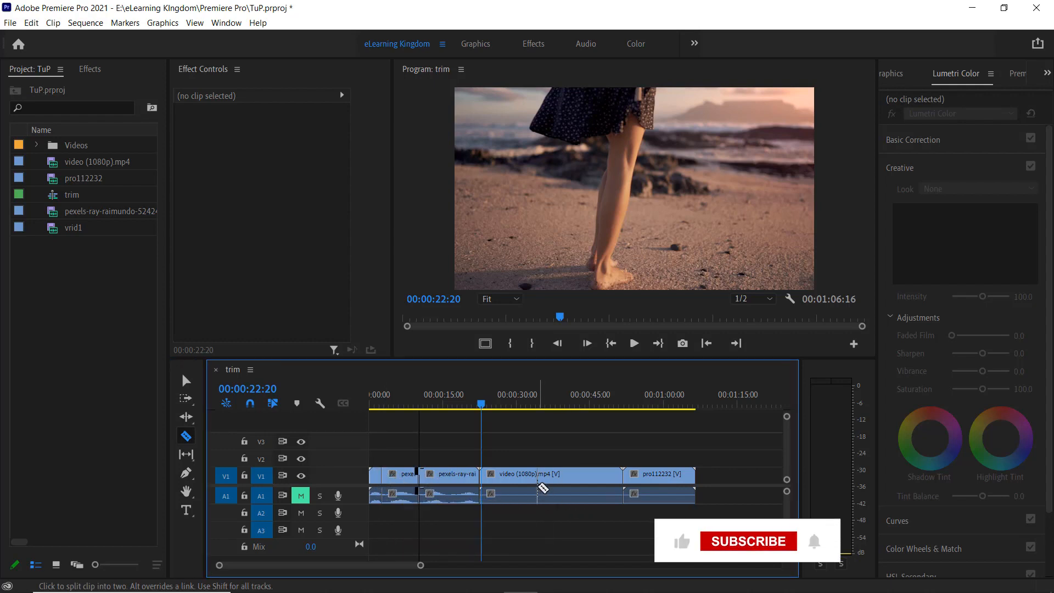
pyautogui.click(538, 477)
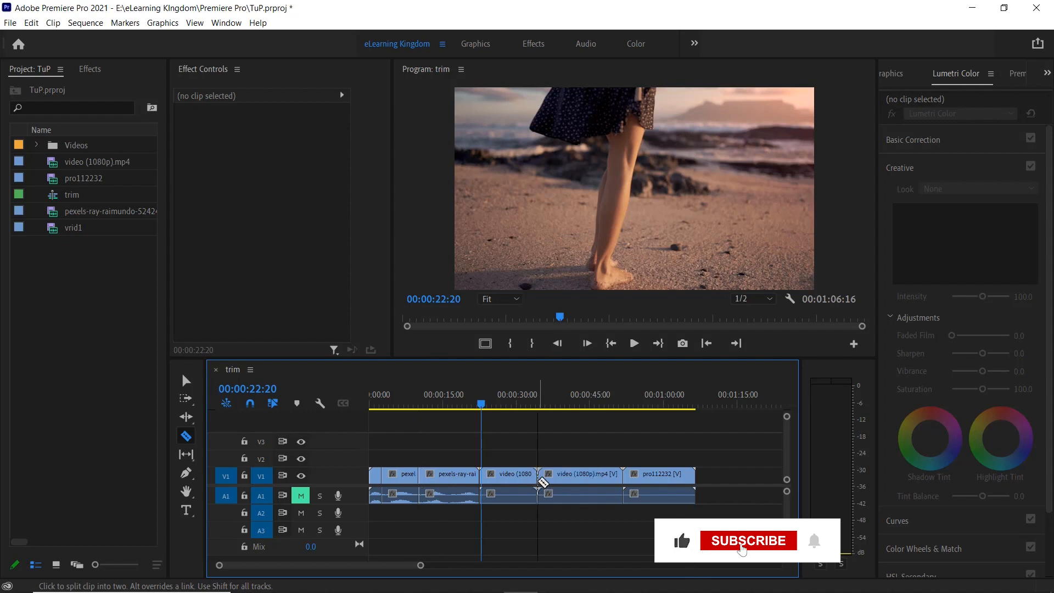
pyautogui.click(580, 477)
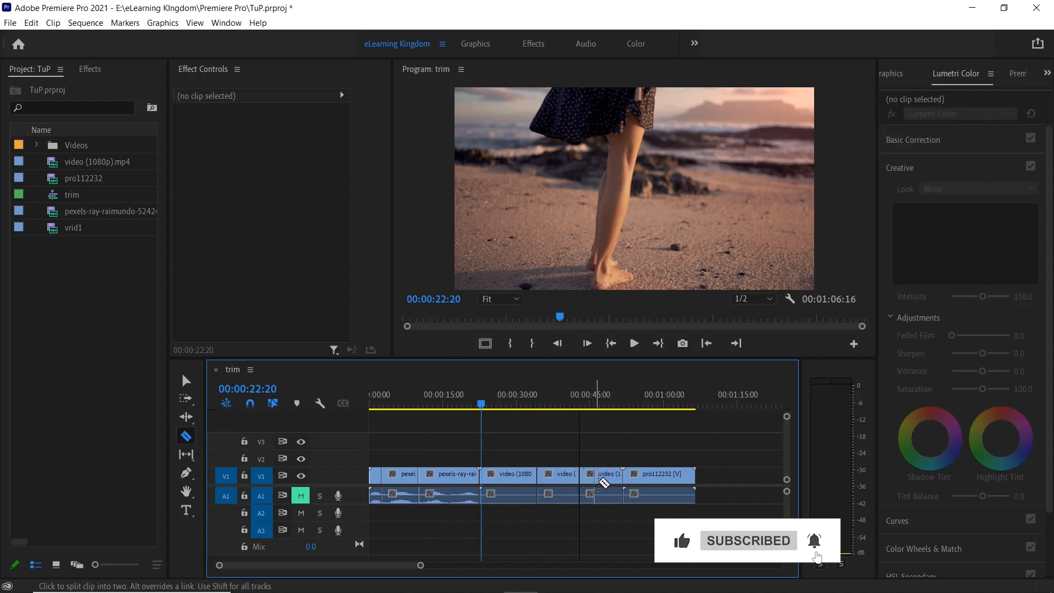
pyautogui.click(600, 477)
pyautogui.click(656, 476)
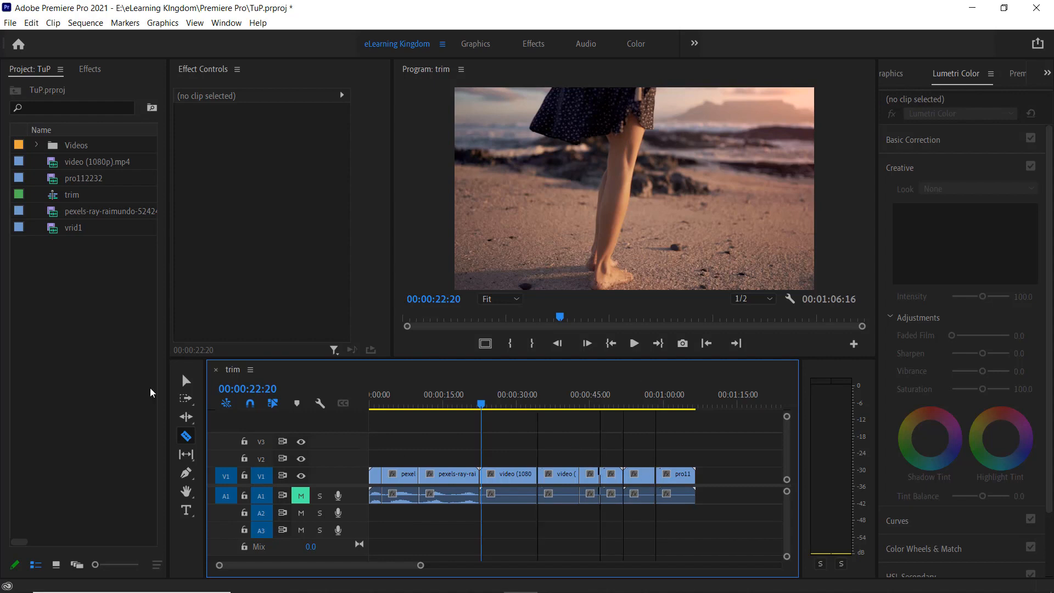
# Delete the last and first segments of video (1080p).mp4 and the second segment of the pexels-ray-raimundo clip
pyautogui.click(186, 380)
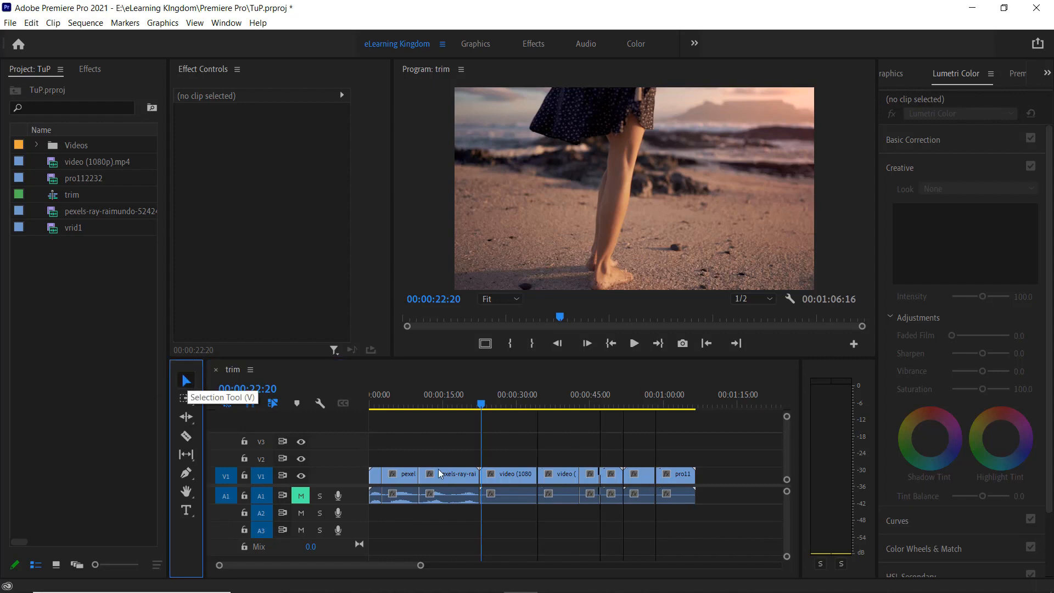
pyautogui.click(608, 482)
pyautogui.press('Delete')
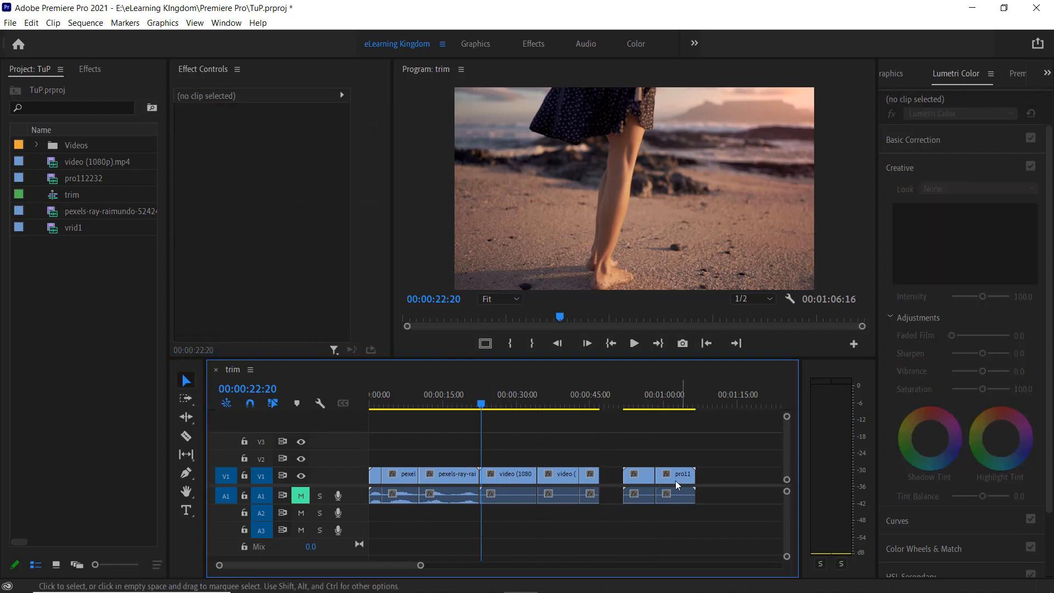
pyautogui.click(407, 478)
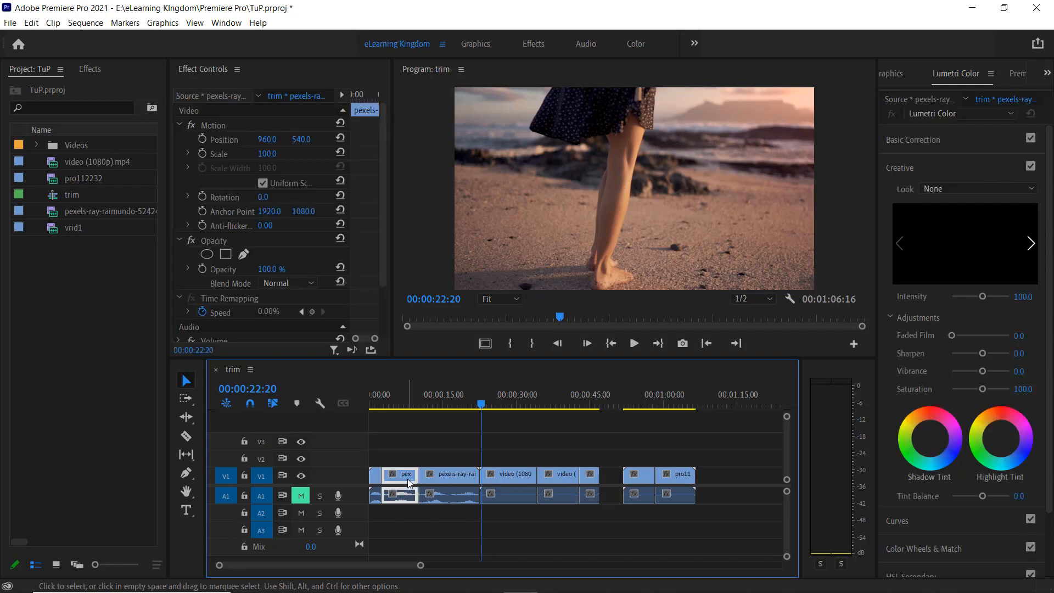
pyautogui.press('Delete')
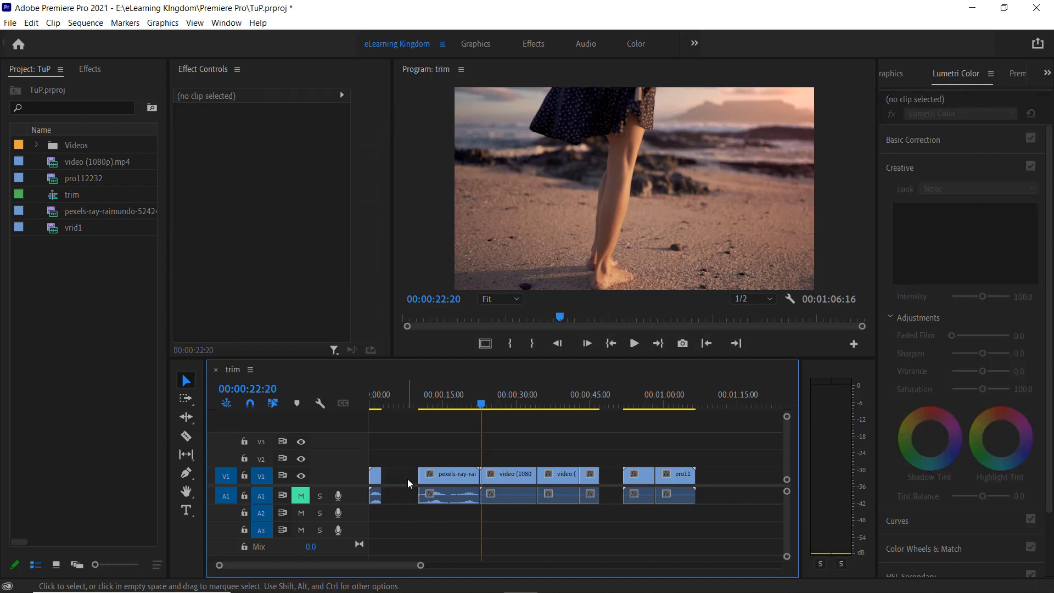
pyautogui.click(499, 480)
pyautogui.press('Delete')
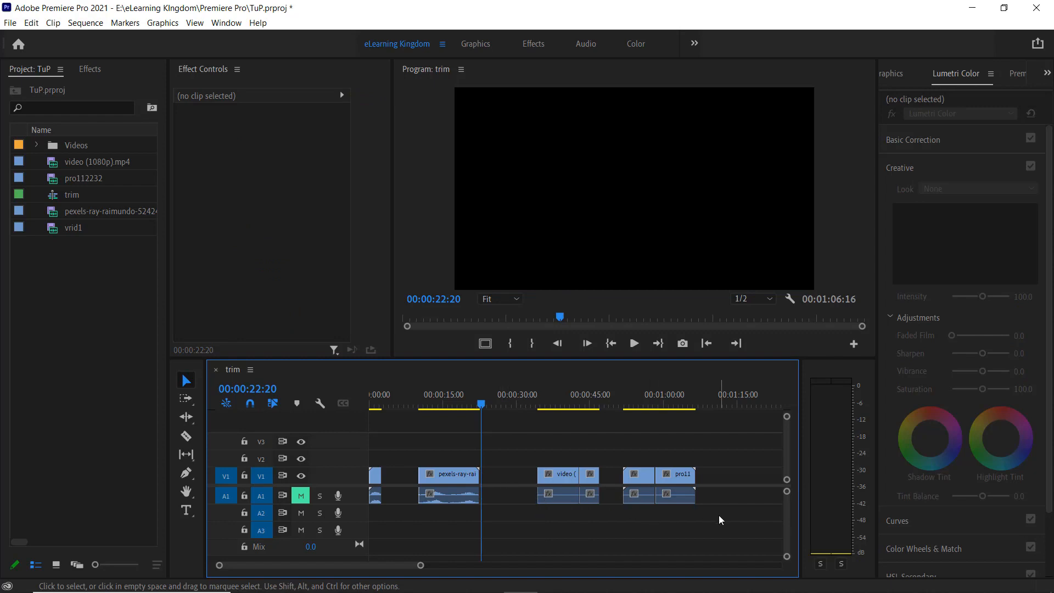
# Close all gaps between the timeline clips at once and return the playhead to the sequence start
pyautogui.moveTo(722, 514); pyautogui.dragTo(376, 462)
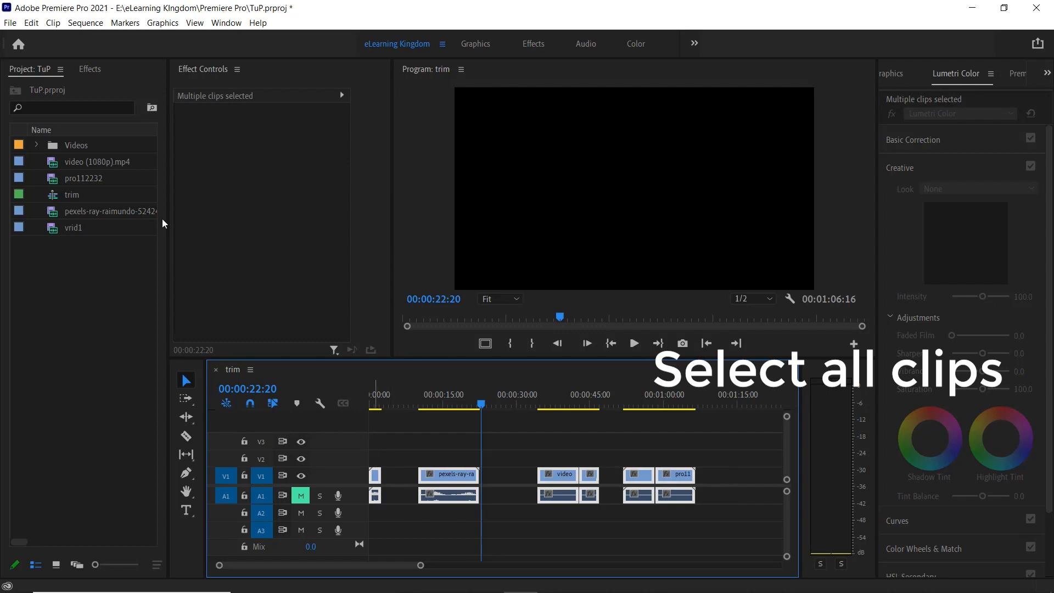
pyautogui.click(85, 23)
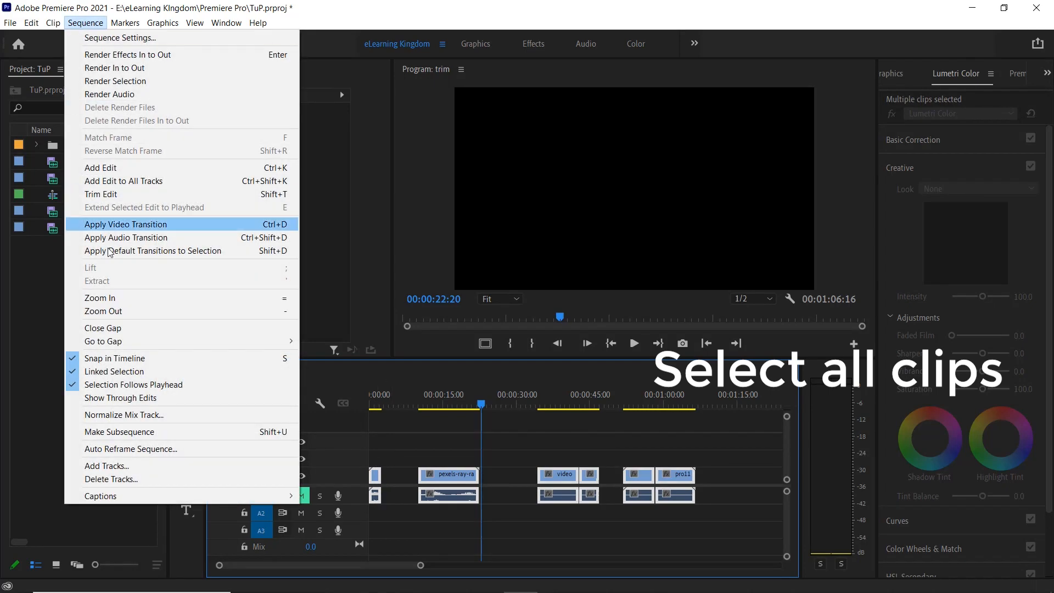
pyautogui.click(130, 328)
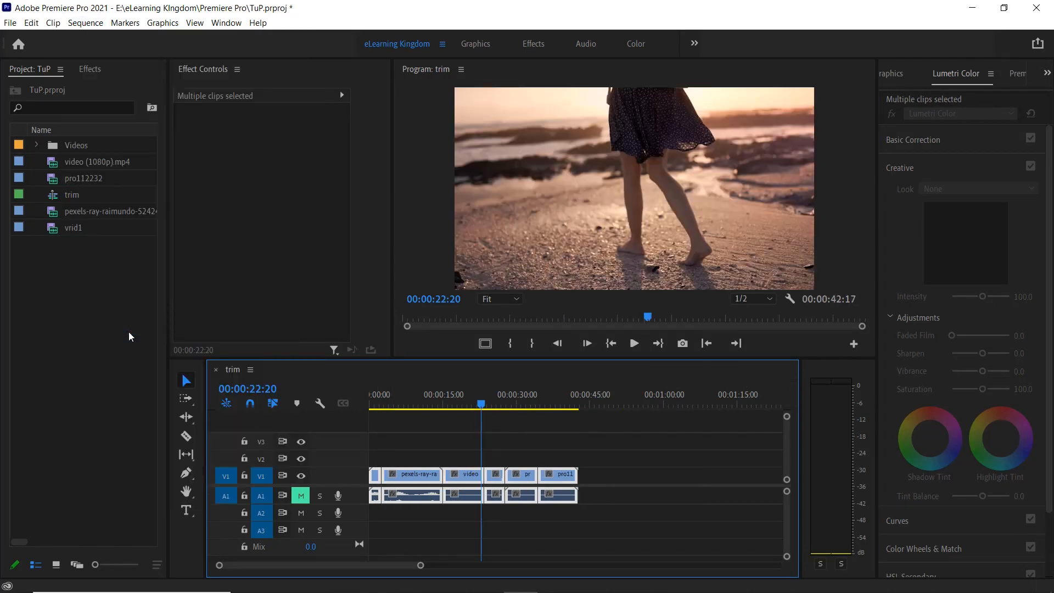
pyautogui.moveTo(481, 409); pyautogui.dragTo(360, 437)
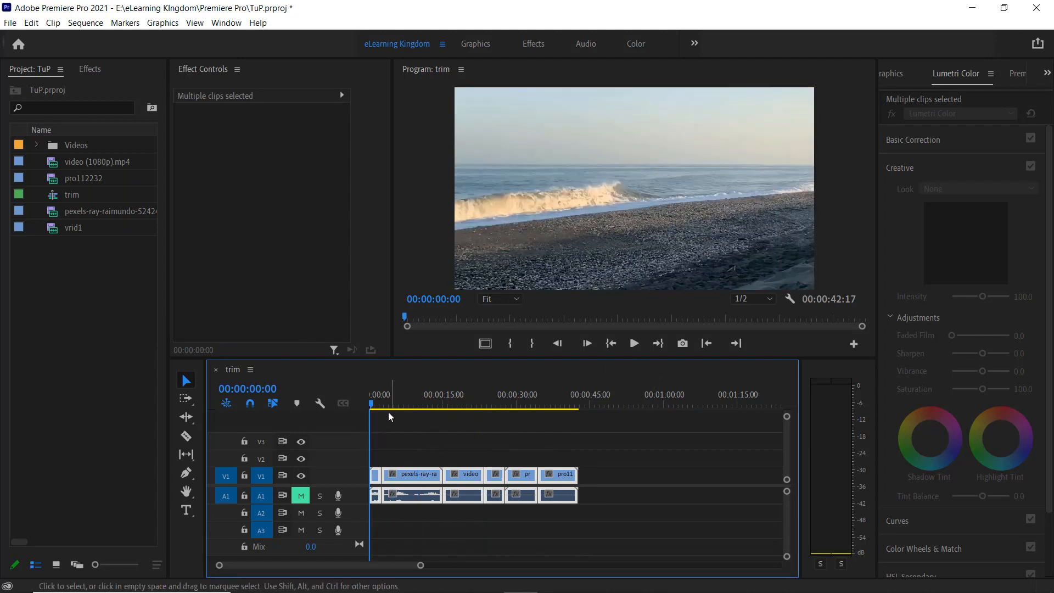
pyautogui.click(495, 460)
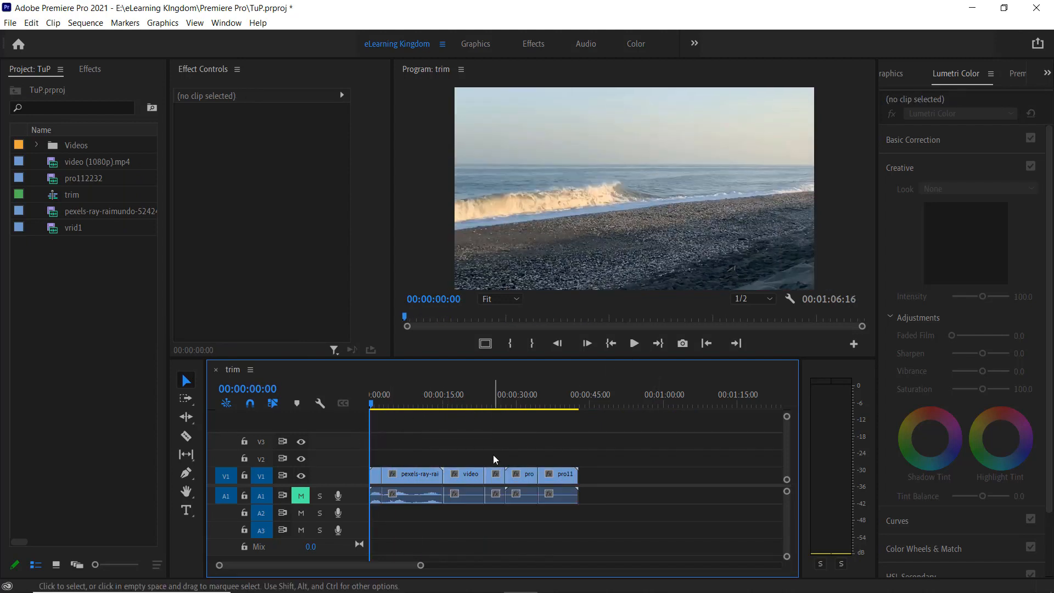
# Undo the gap closing, segment deletions and razor cuts to restore the three original clips
pyautogui.hotkey('ctrl', 'z')
pyautogui.hotkey('ctrl', 'z')
pyautogui.hotkey('ctrl', 'z')
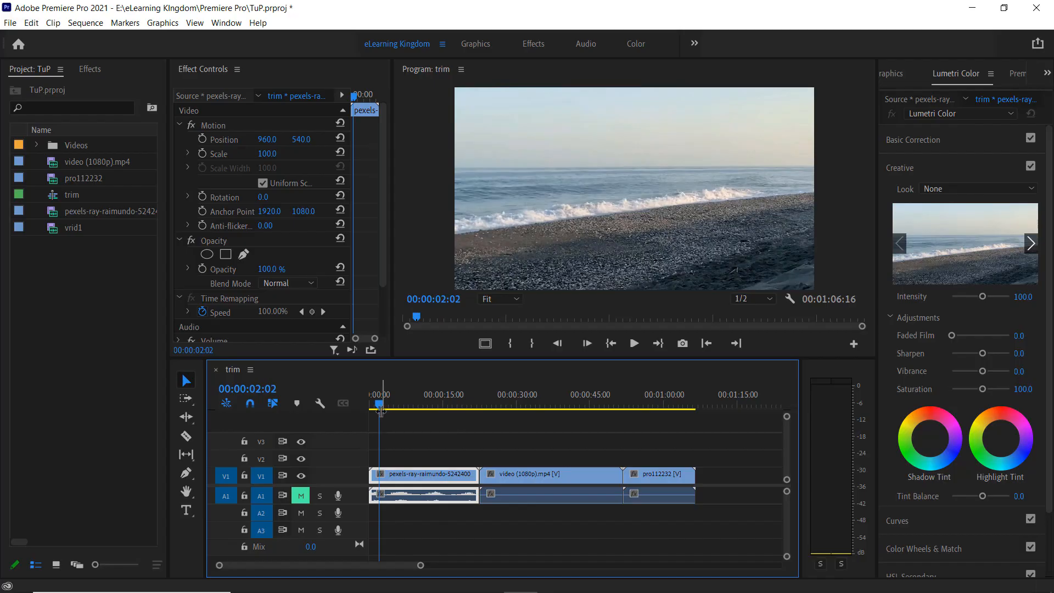
# Move the playhead to 00:00:05:00 and ripple-trim the start of the pexels-ray-raimundo clip to that frame
pyautogui.moveTo(381, 406)
pyautogui.mouseDown()
pyautogui.moveTo(464, 409)
pyautogui.moveTo(383, 417)
pyautogui.mouseUp()
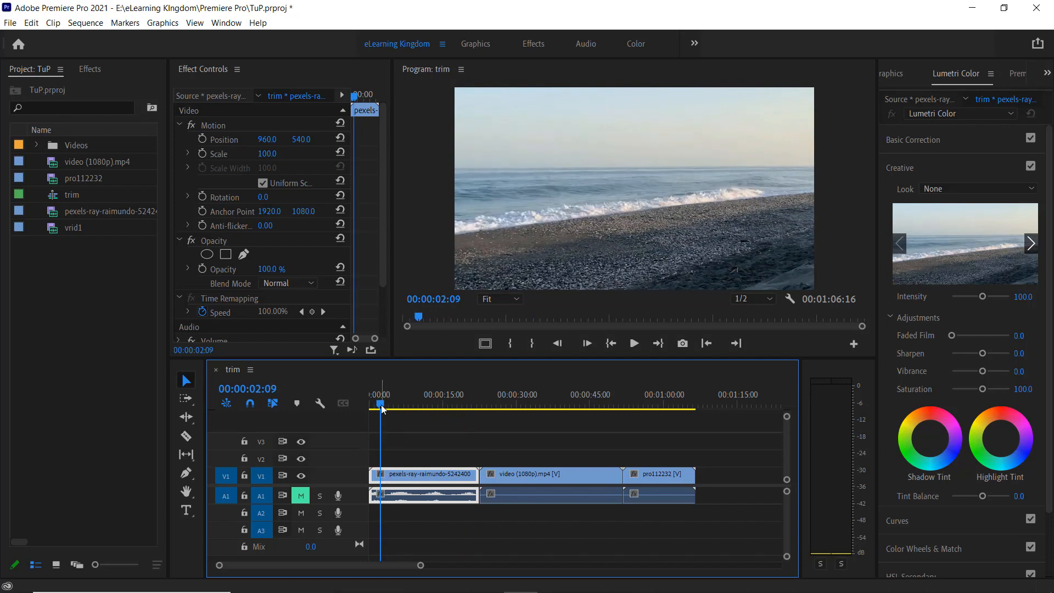
pyautogui.moveTo(381, 407)
pyautogui.mouseDown()
pyautogui.moveTo(361, 406)
pyautogui.moveTo(394, 408)
pyautogui.mouseUp()
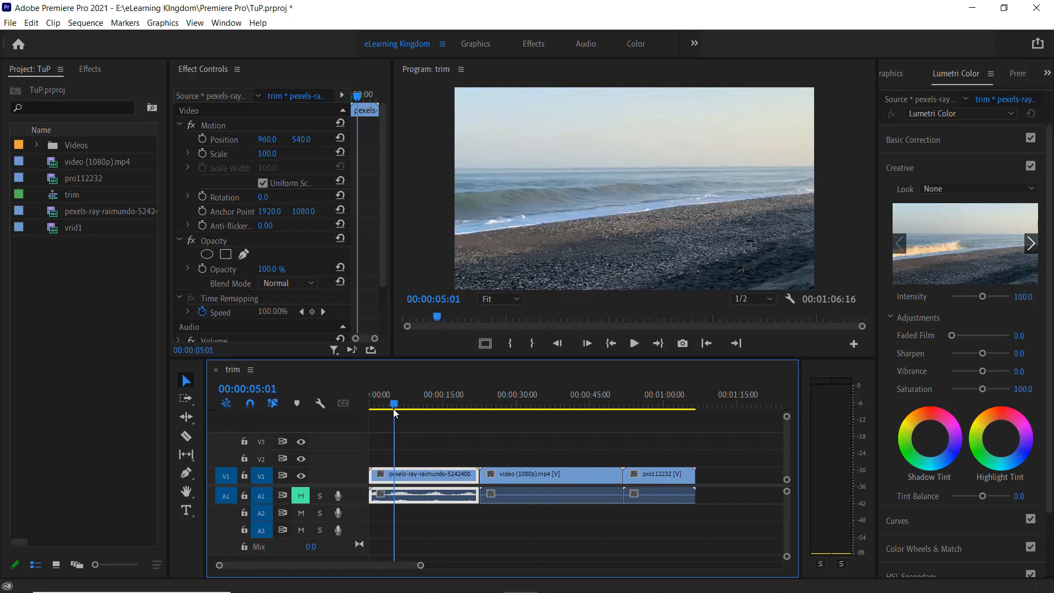
pyautogui.click(560, 344)
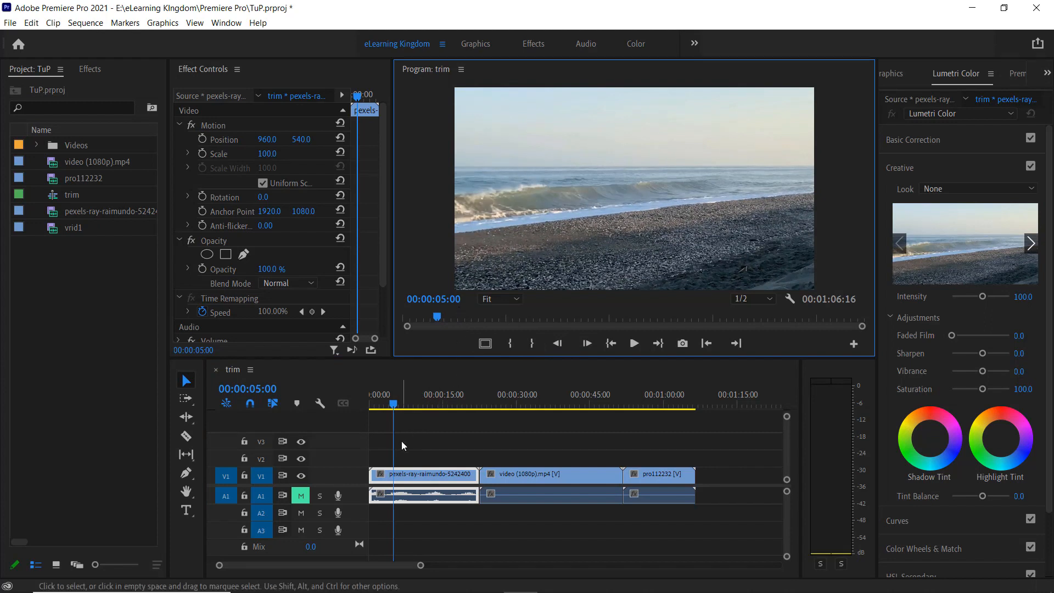
pyautogui.click(454, 453)
pyautogui.click(406, 475)
pyautogui.press('q')
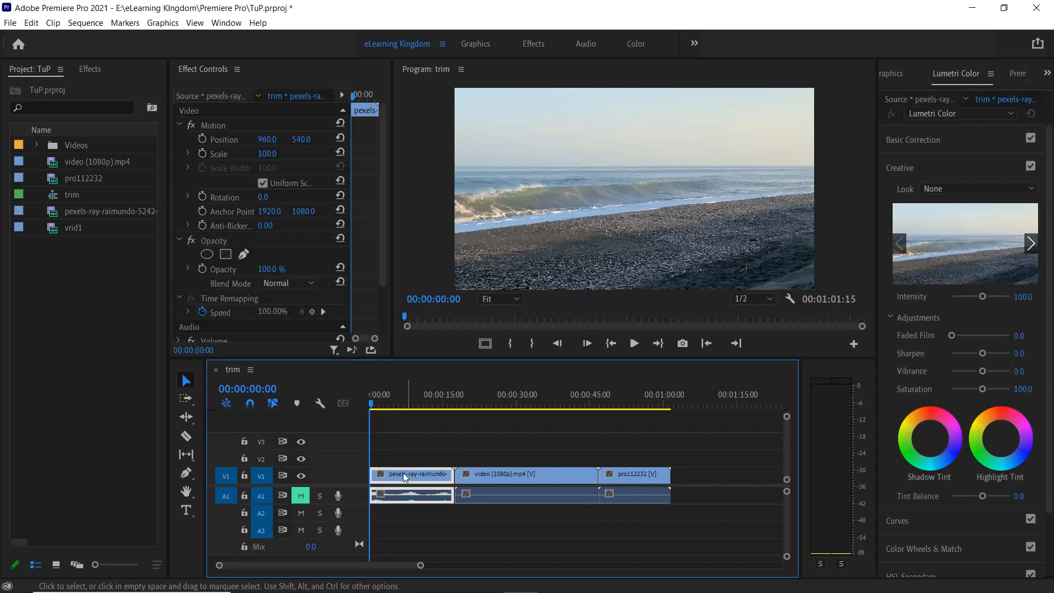
# Move the playhead to 00:00:13:00 and ripple-trim the end of the pexels-ray-raimundo clip to that frame
pyautogui.click(381, 407)
pyautogui.moveTo(384, 406); pyautogui.dragTo(435, 409)
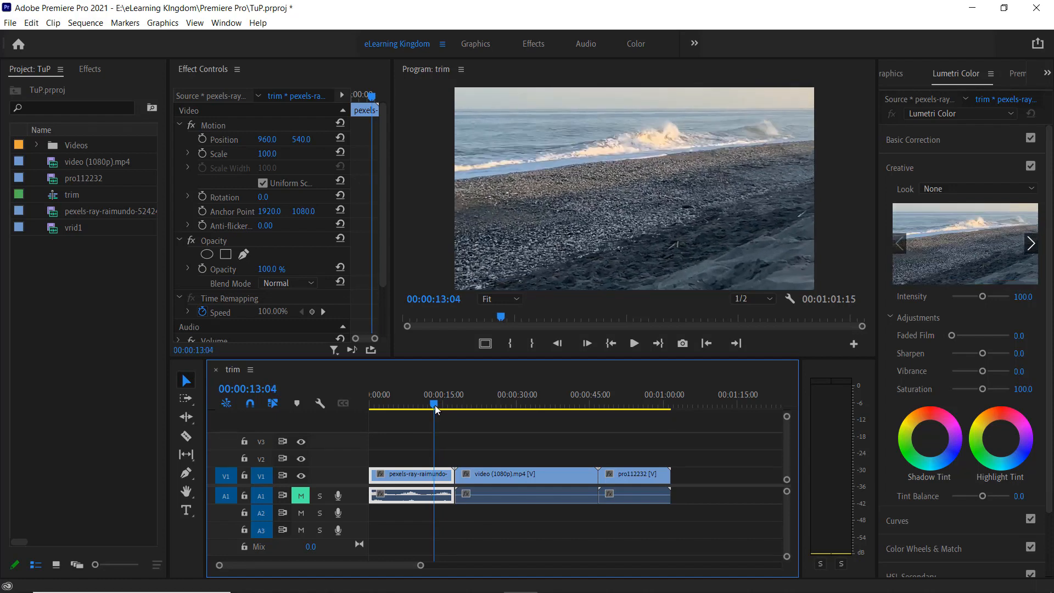
pyautogui.click(558, 344)
pyautogui.click(557, 343)
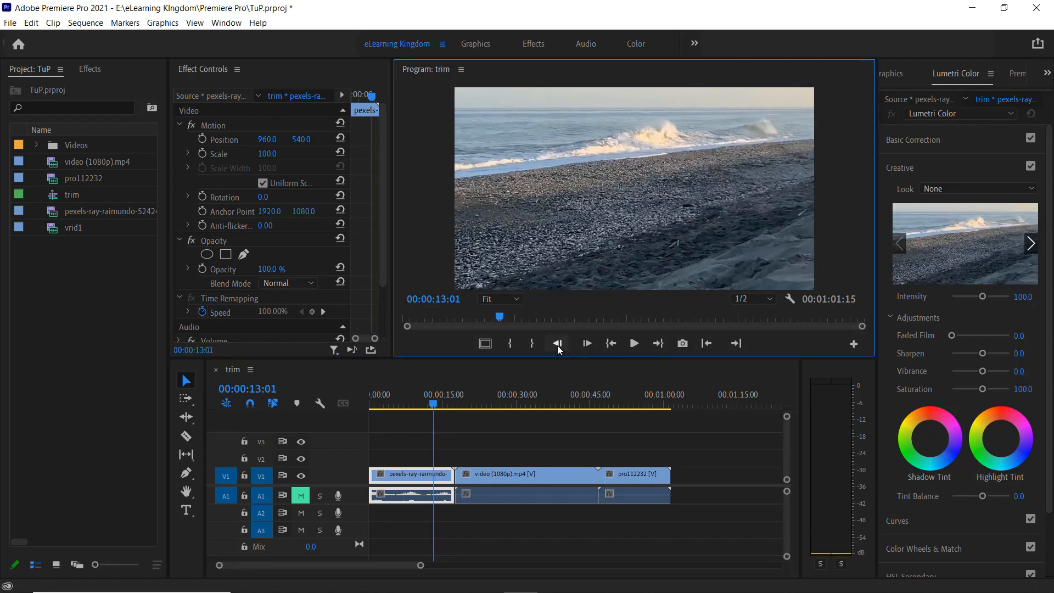
pyautogui.click(557, 344)
pyautogui.click(558, 344)
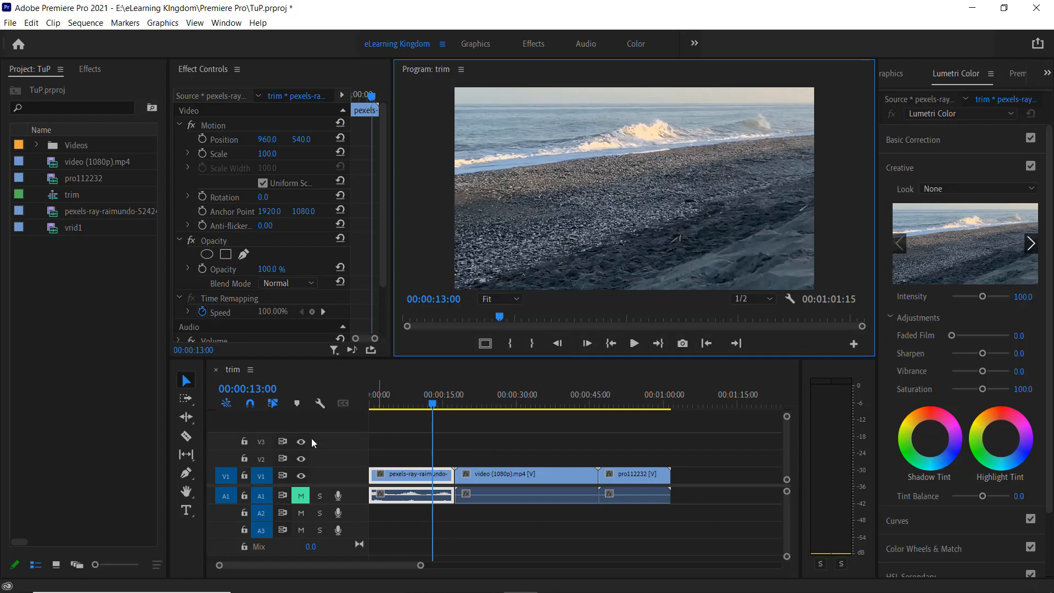
pyautogui.press('w')
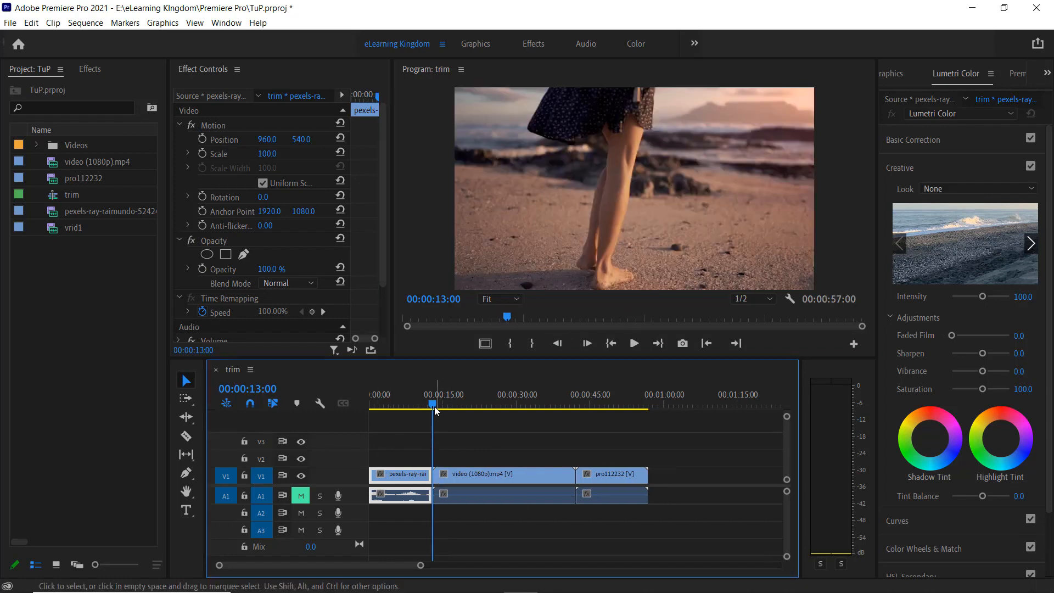
# Ripple-trim the start of video (1080p).mp4 to the playhead three times, letting the sequence play between trims
pyautogui.moveTo(434, 407); pyautogui.dragTo(418, 405)
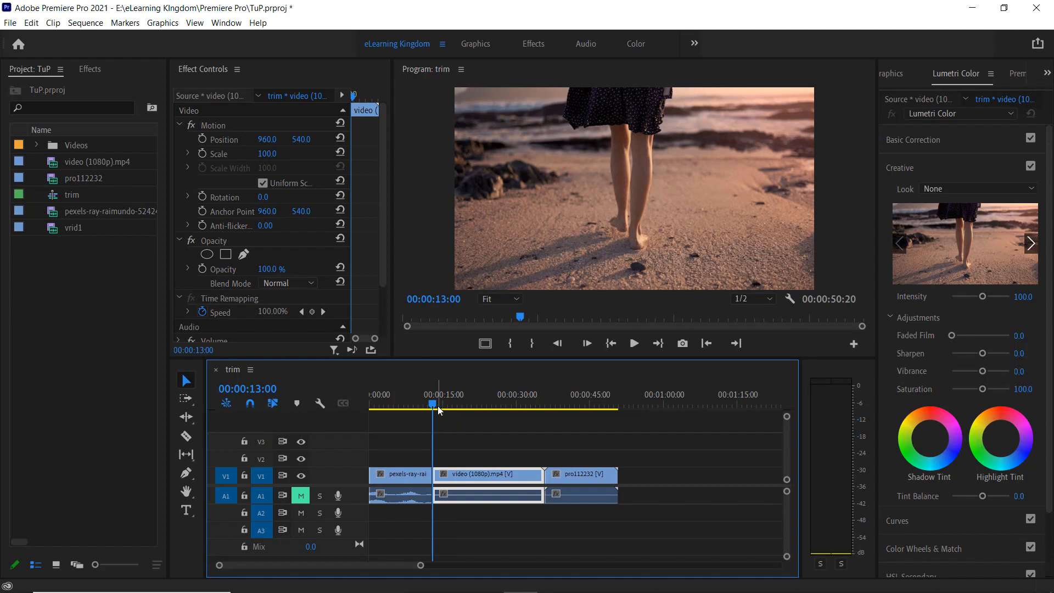
pyautogui.press('space')
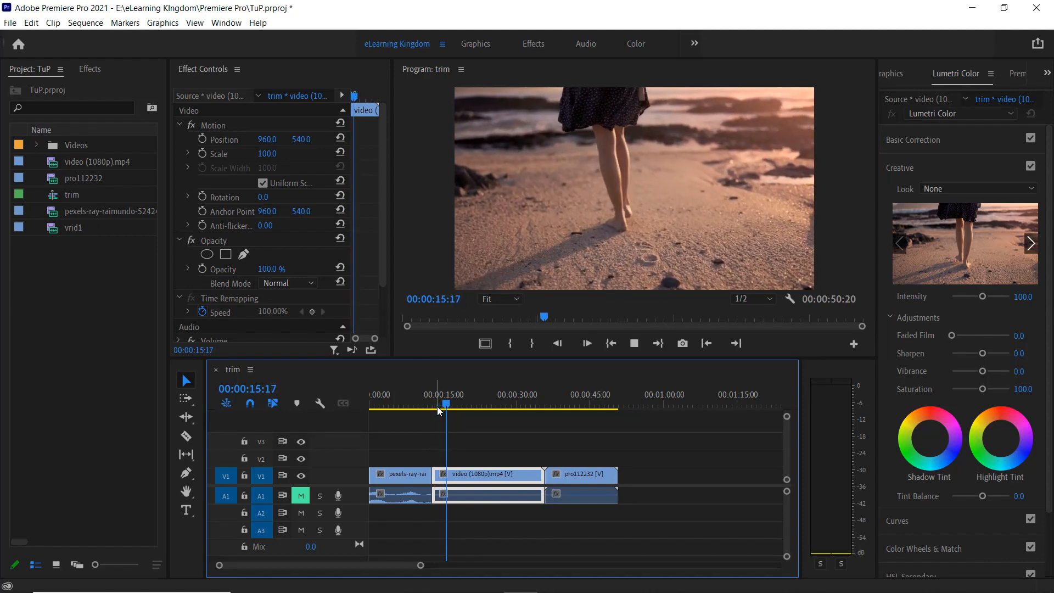
pyautogui.press('q')
pyautogui.press('space')
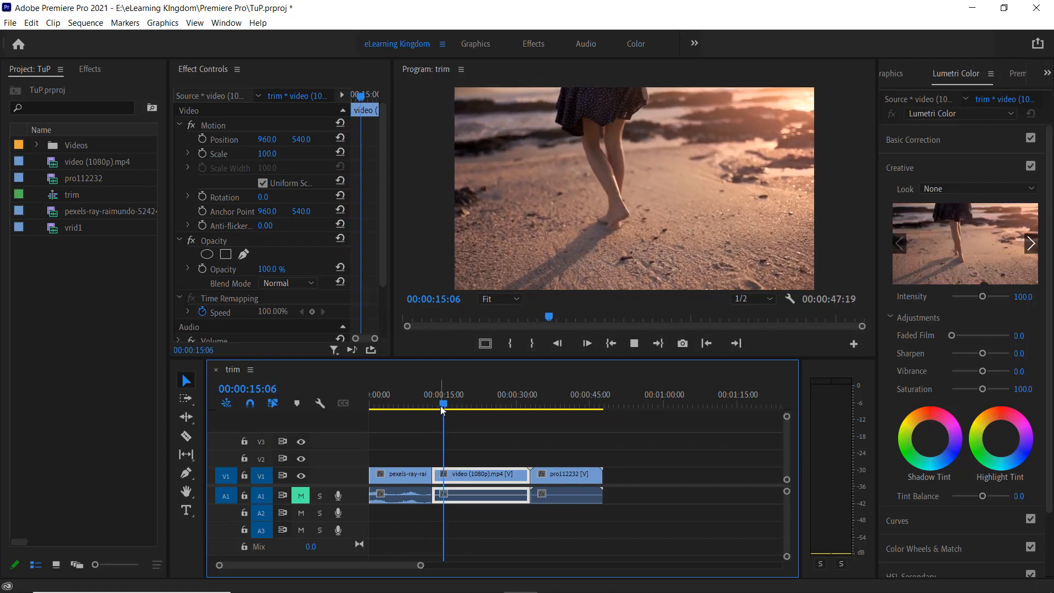
pyautogui.press('q')
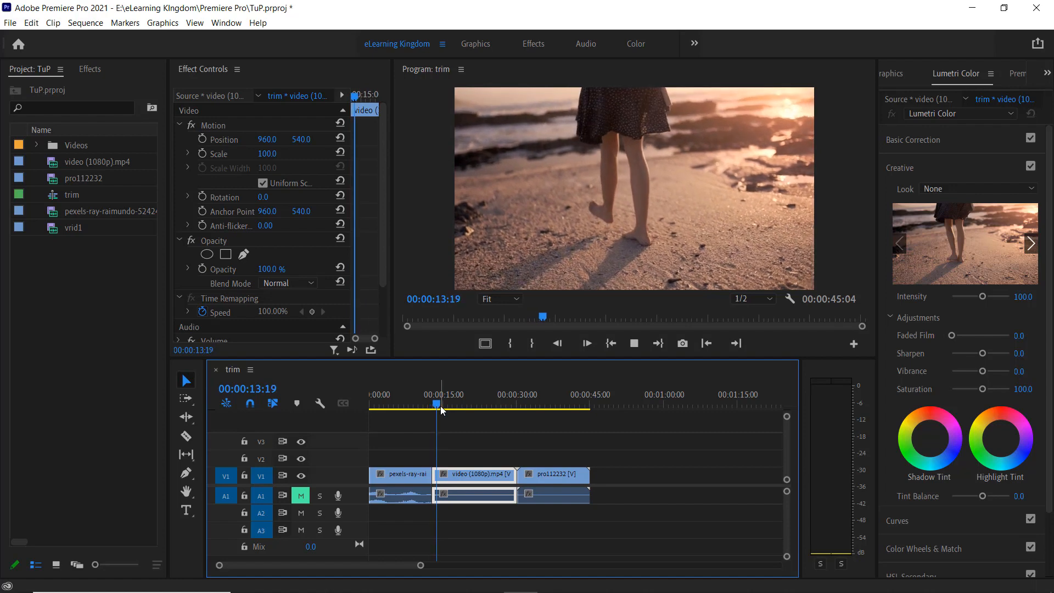
# Move the playhead near the end of video (1080p).mp4 and ripple-trim the clip's end to it
pyautogui.click(457, 408)
pyautogui.moveTo(493, 409); pyautogui.dragTo(504, 409)
pyautogui.press('w')
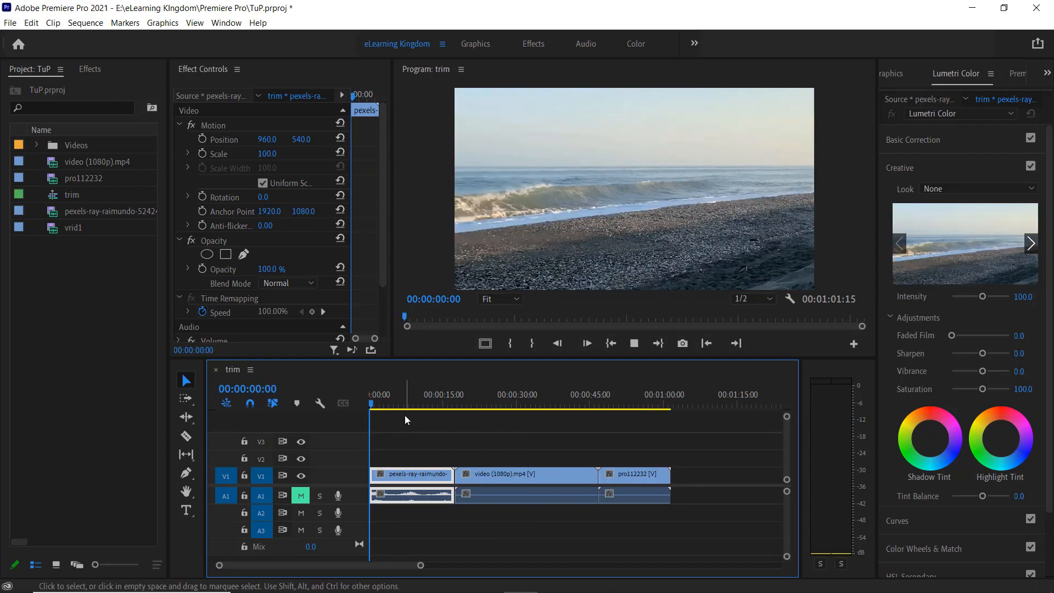
# Play the sequence to 00:00:02:22 and ripple-trim the start of the pexels-ray-raimundo clip to that frame
pyautogui.press('space')
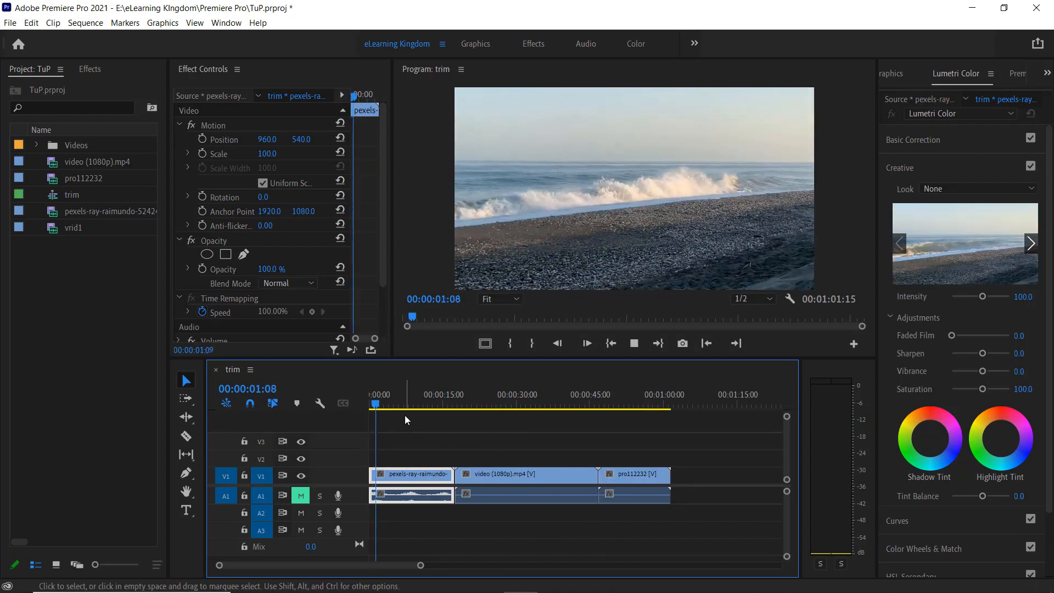
pyautogui.press('space')
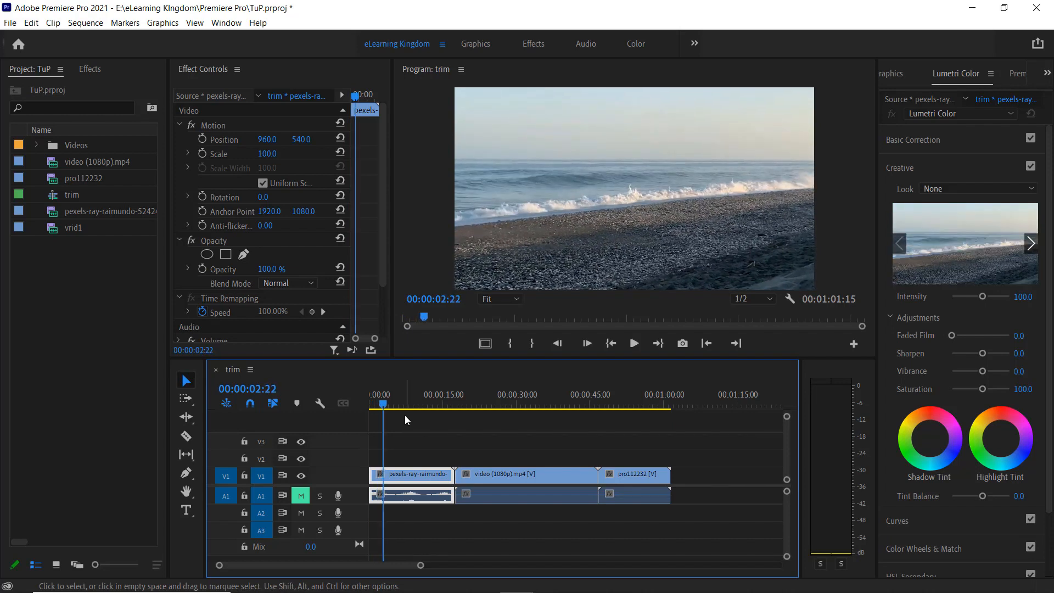
pyautogui.press('q')
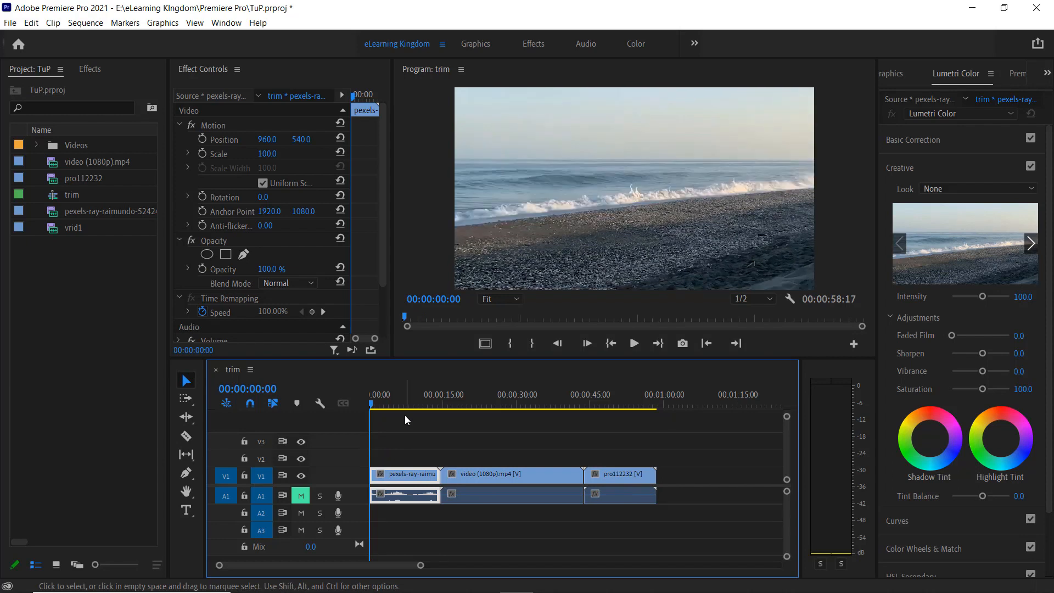
# Play the sequence to 00:00:42:08 and ripple-trim the end of video (1080p).mp4 to that frame
pyautogui.press('space')
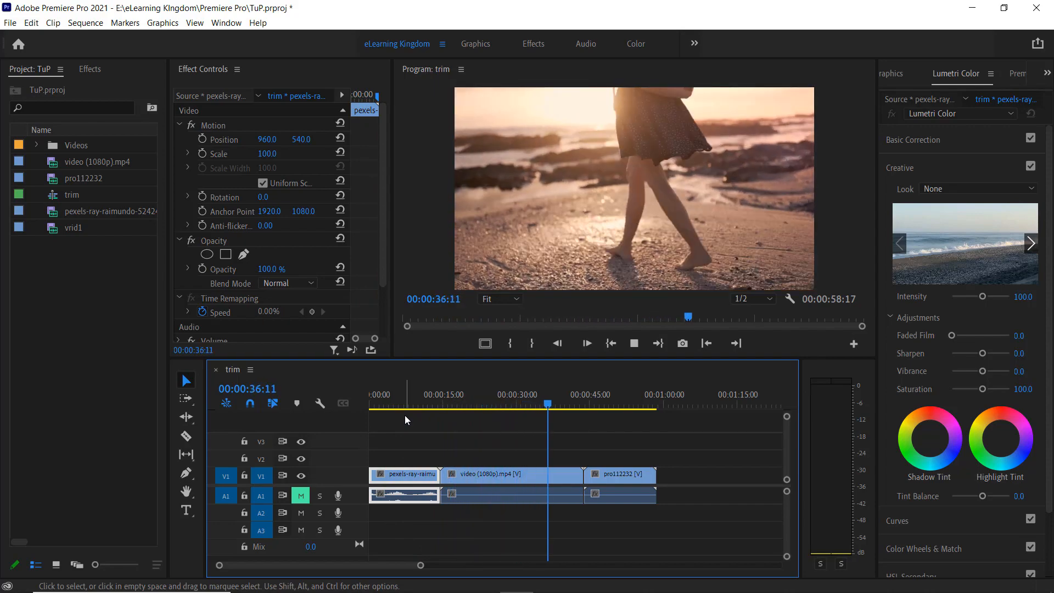
pyautogui.press('space')
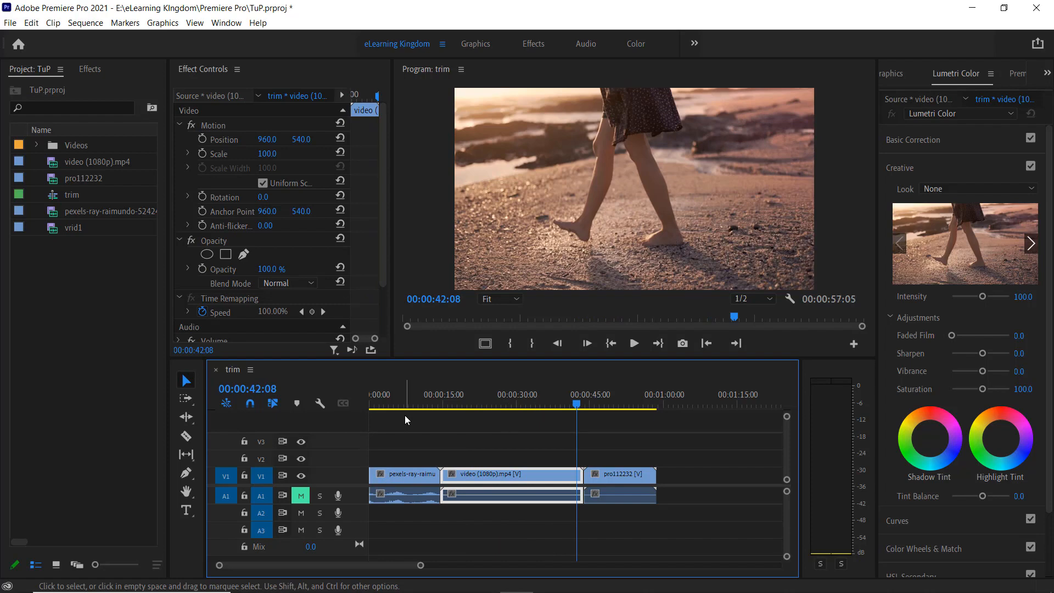
pyautogui.press('w')
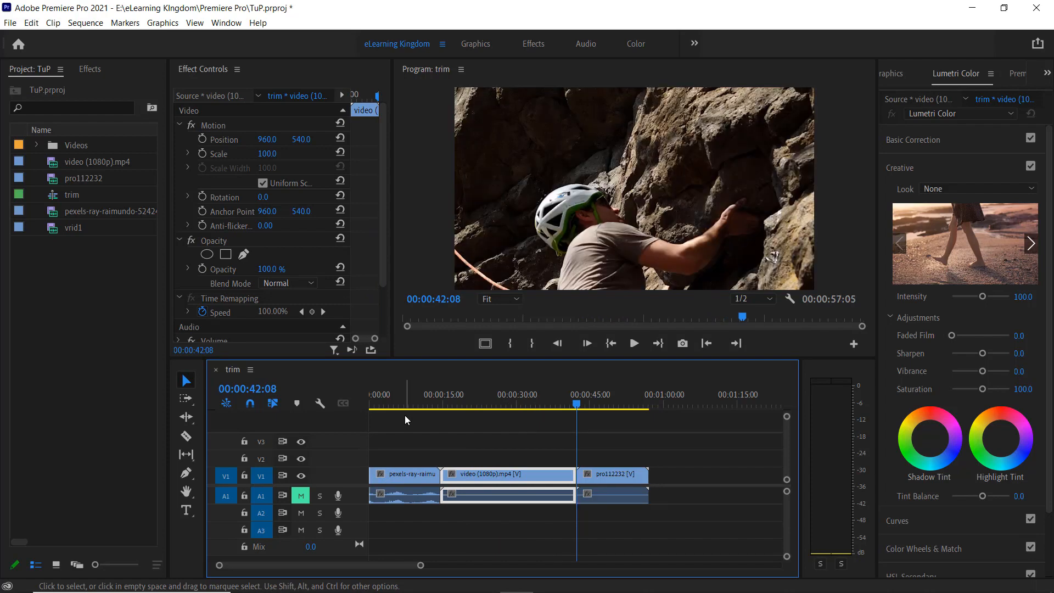
# Play the sequence to 00:00:44:18 and ripple-trim the start of the pro112232 clip to that frame
pyautogui.press('space')
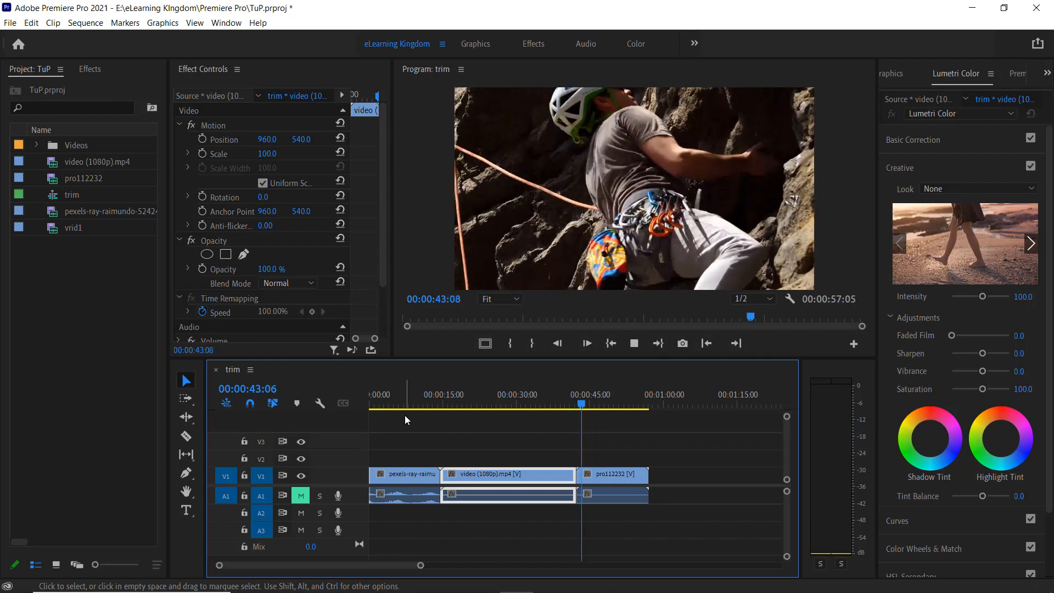
pyautogui.press('space')
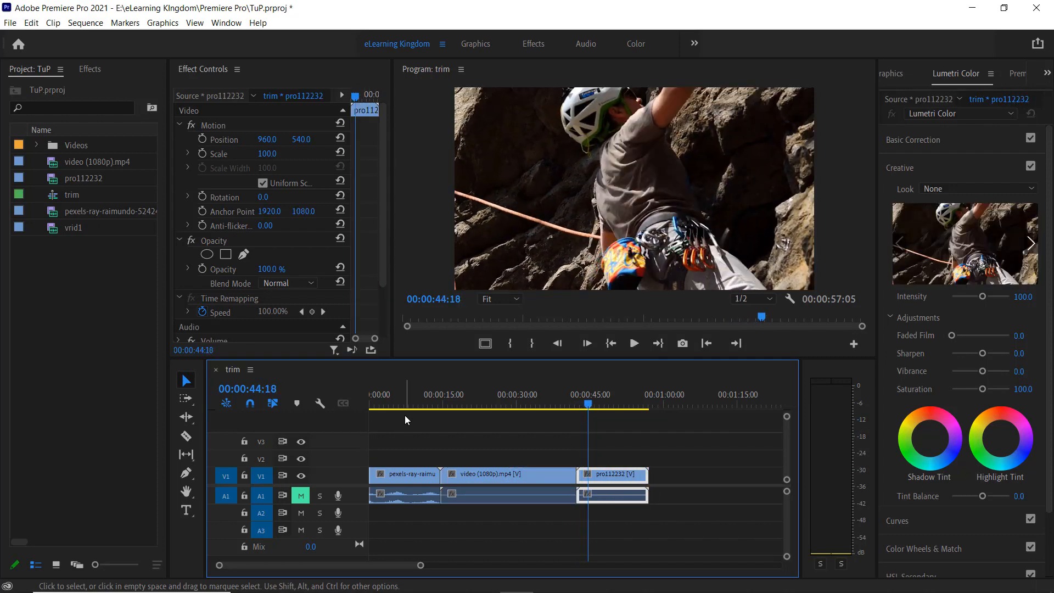
pyautogui.press('q')
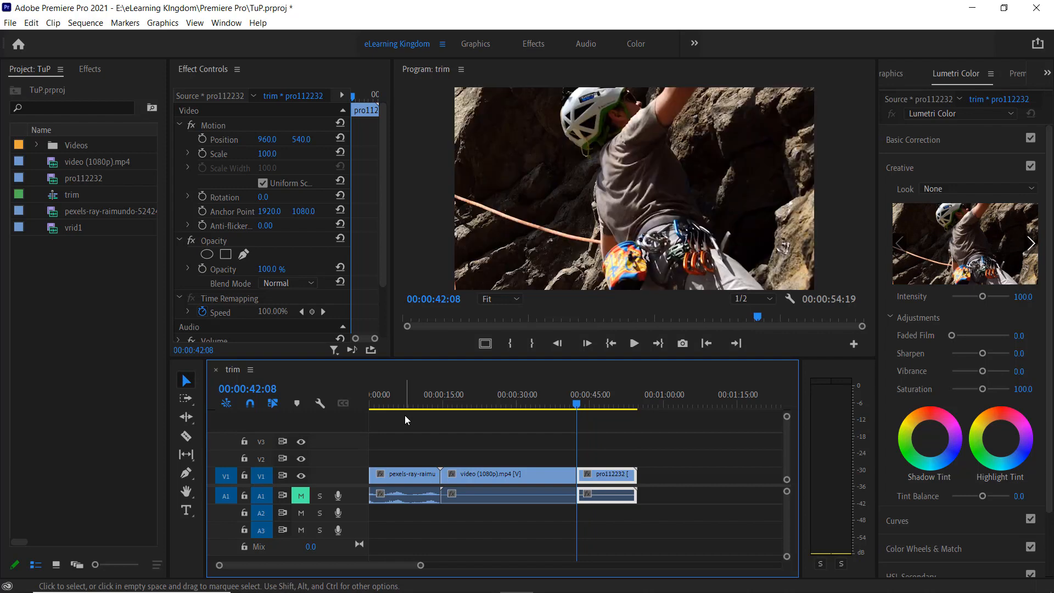
# Move the playhead back into video (1080p).mp4, to 00:00:20:03
pyautogui.press('Left')
pyautogui.press('Left')
pyautogui.press('Left')
pyautogui.press('Left')
pyautogui.press('Left')
pyautogui.press('Left')
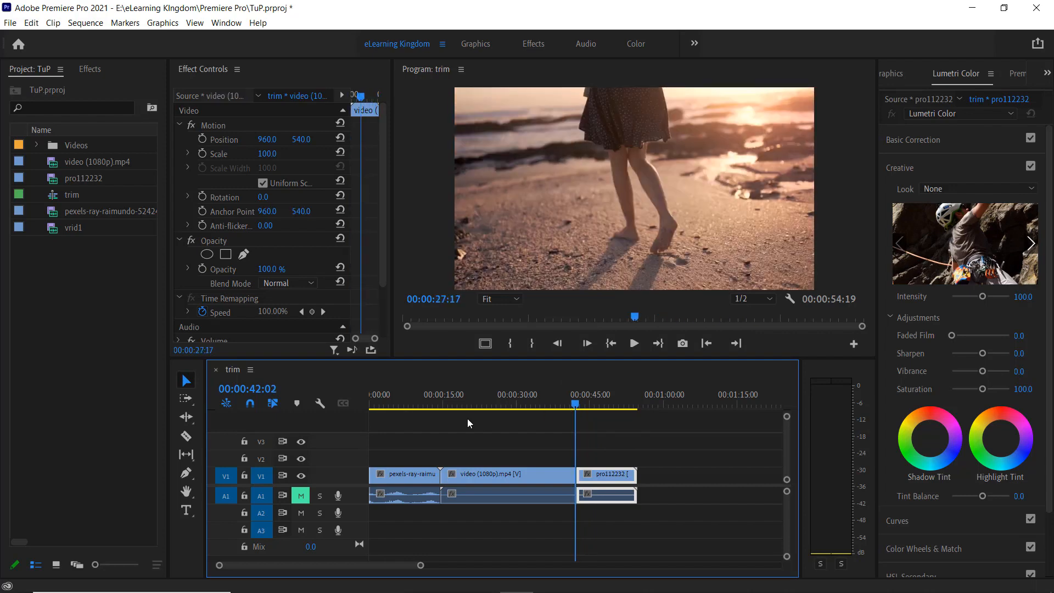
pyautogui.moveTo(464, 419)
pyautogui.mouseDown()
pyautogui.moveTo(448, 418)
pyautogui.moveTo(472, 417)
pyautogui.moveTo(463, 420)
pyautogui.mouseUp()
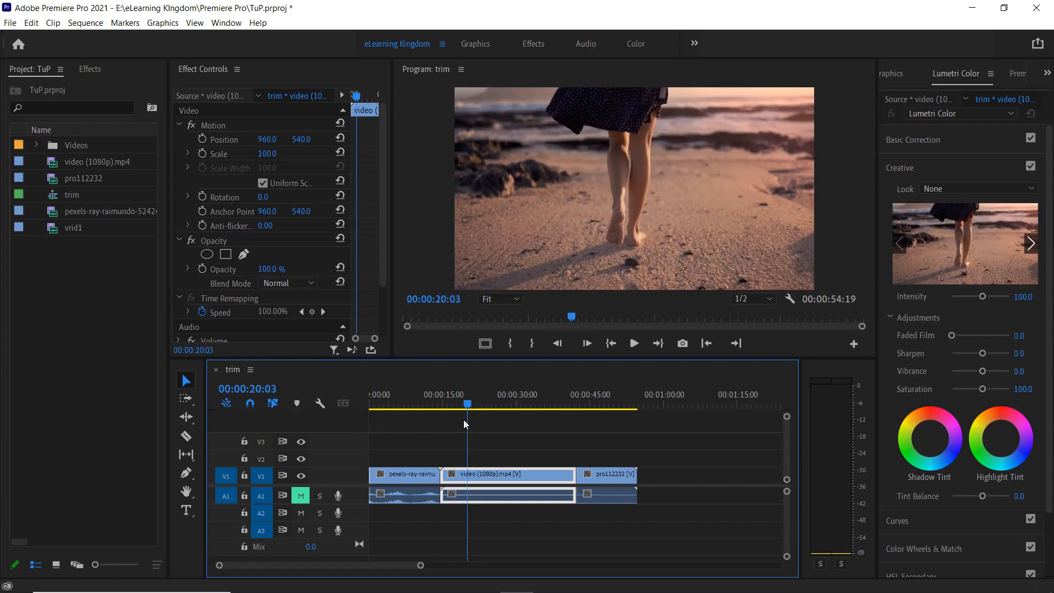